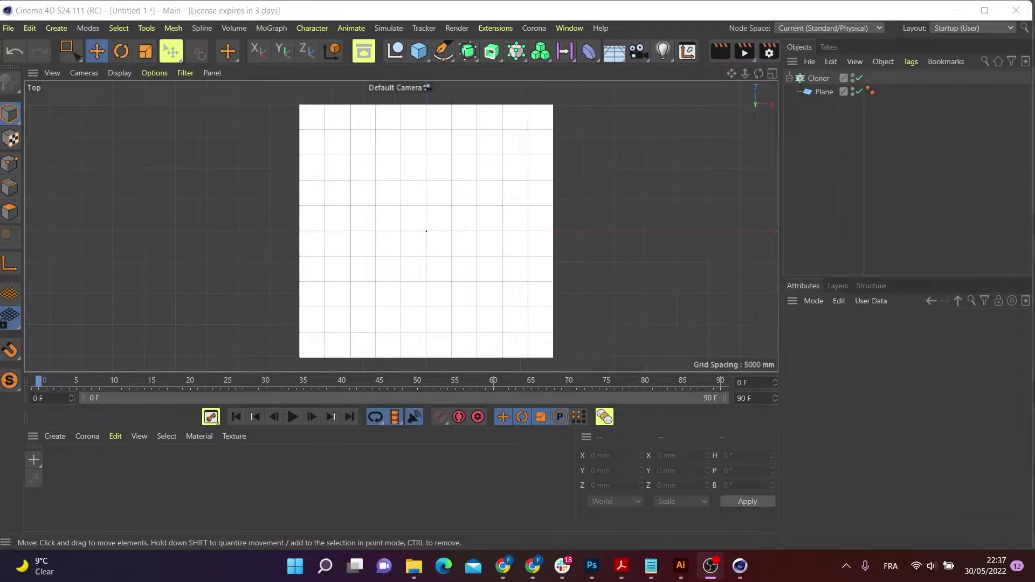
Examine the cloned plane grid in the perspective and top views, close up and from a distance
left_click(818, 77)
key("F1")
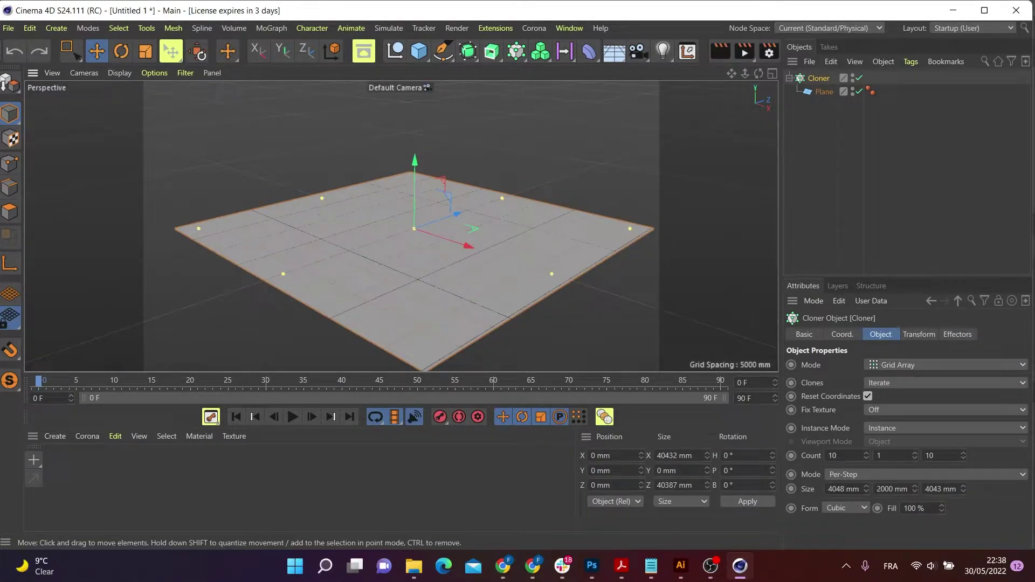
key("F2")
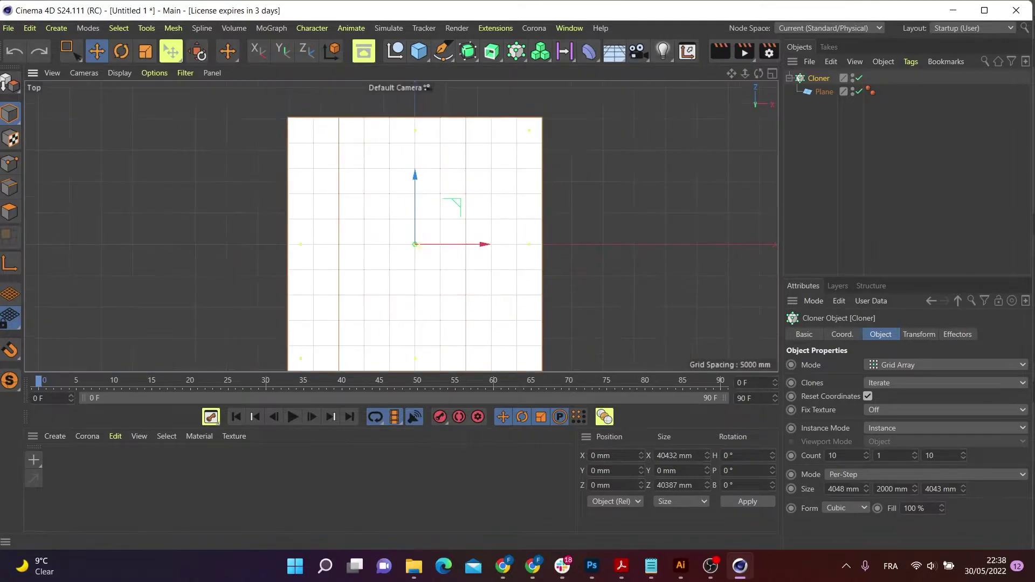
middle_click_drag(355, 208, 356, 192, "alt")
scroll(356, 191, "up", 2)
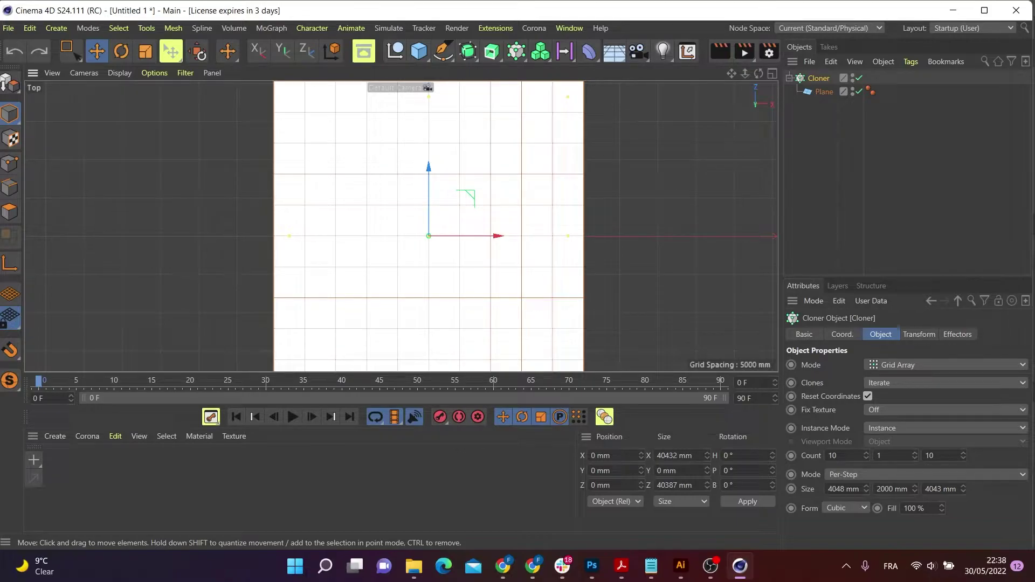
scroll(429, 227, "down", 1)
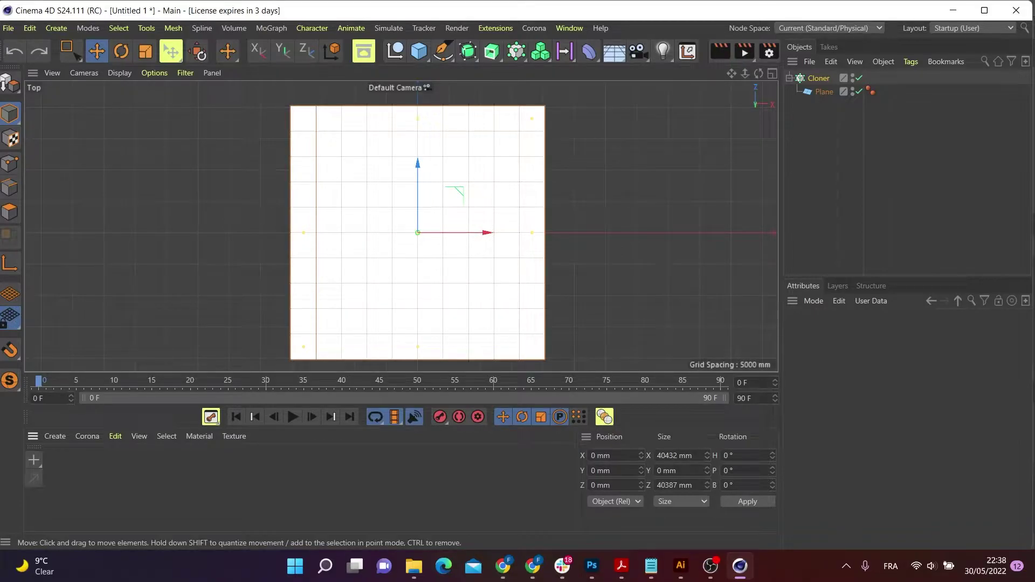
scroll(349, 210, "up", 2)
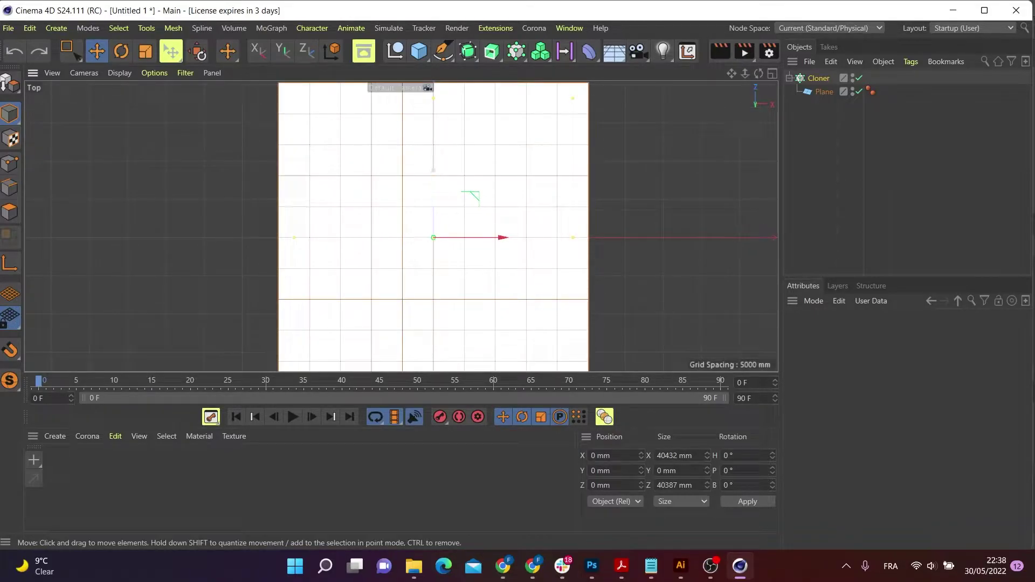
scroll(399, 224, "up", 3)
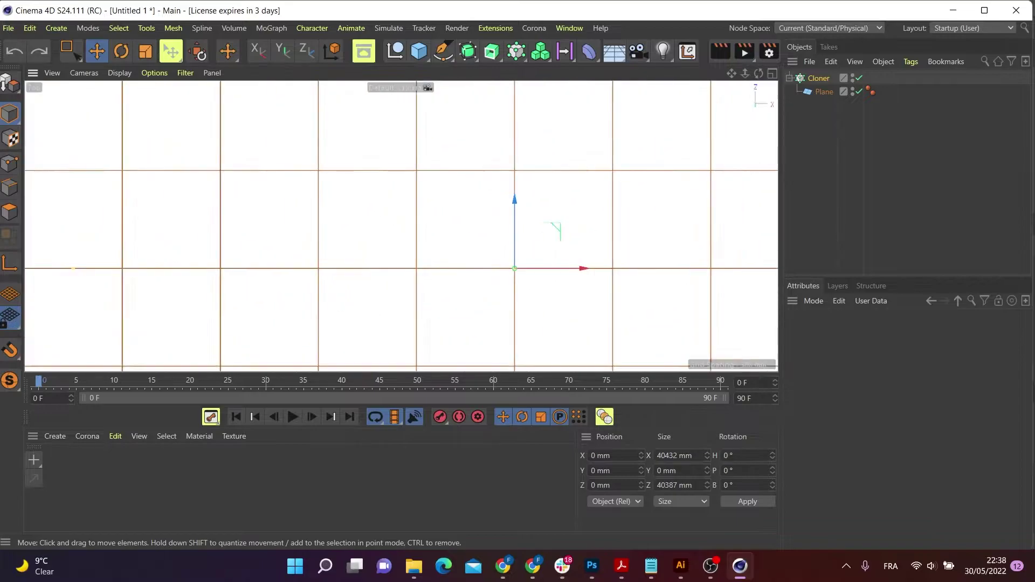
scroll(431, 242, "down", 4)
key("ctrl+shift+a")
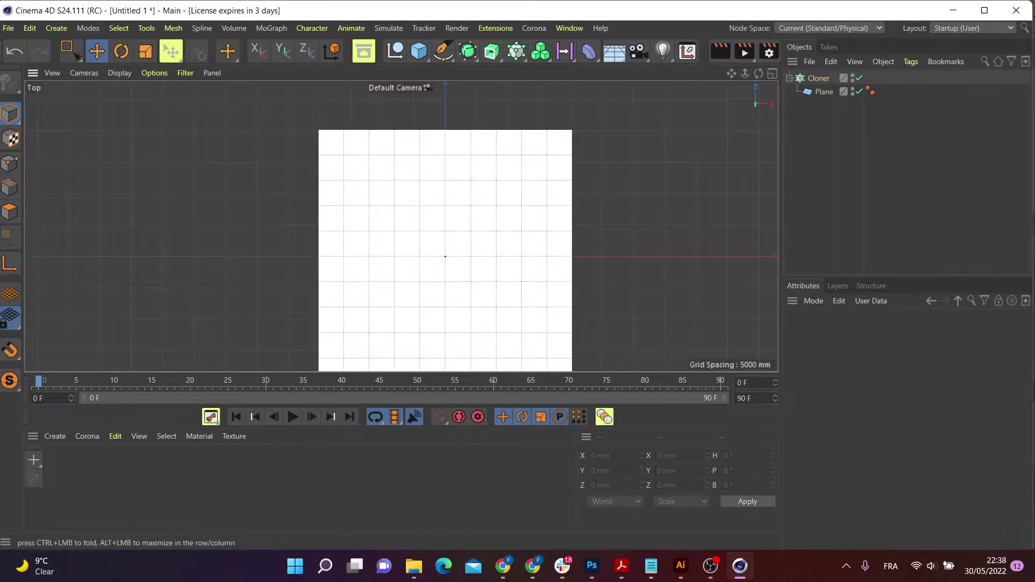
left_click_drag(732, 73, 674, 51)
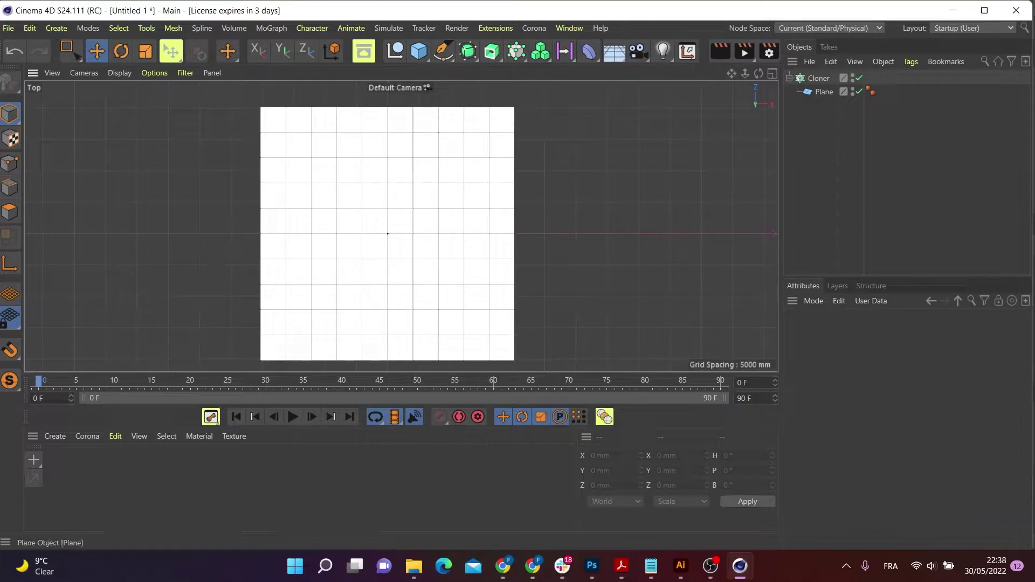
Create a new standard material, open it for editing and disable its Reflectance channel
left_click(819, 78)
key("ctrl+shift+a")
key("ctrl+n")
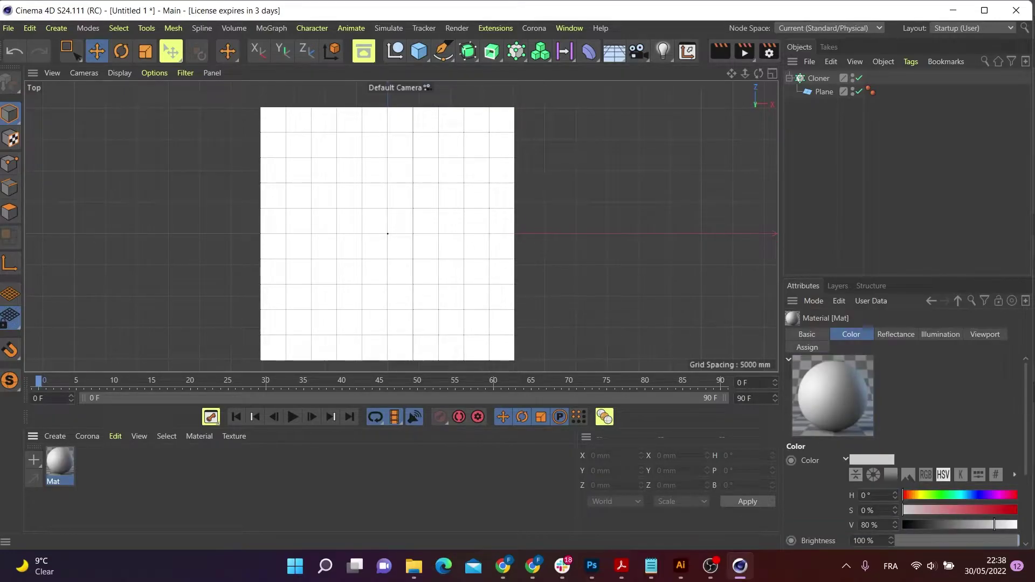
double_click(59, 462)
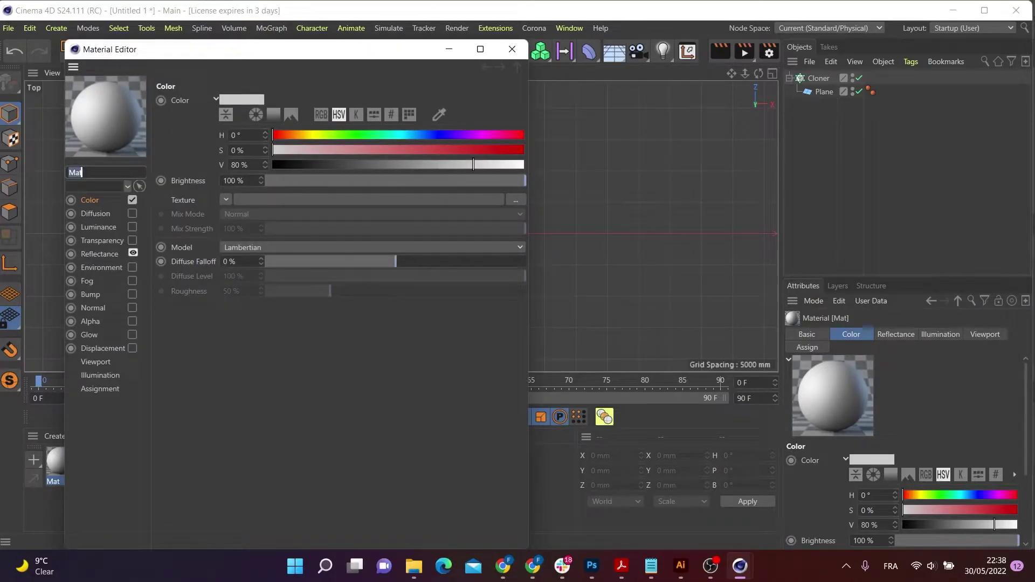
left_click(133, 253)
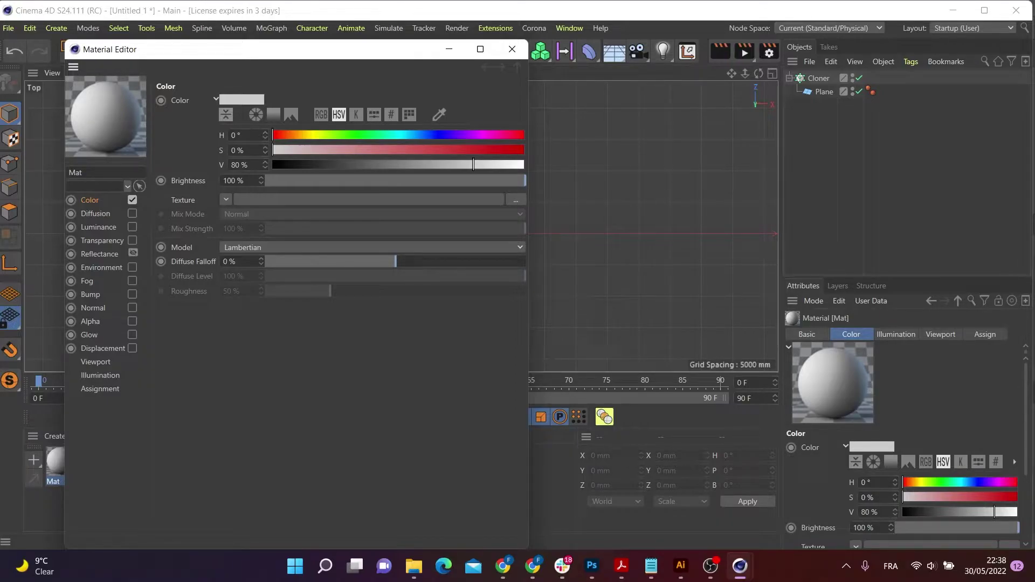
Load the MoGraph Multi Shader as the texture of the material's Color channel
left_click(226, 199)
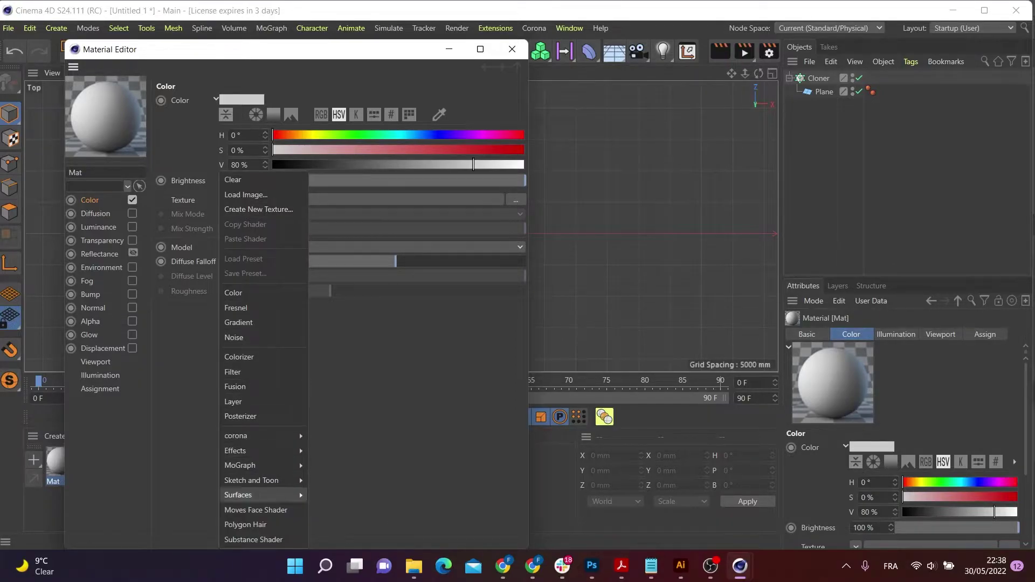
mouse_move(248, 466)
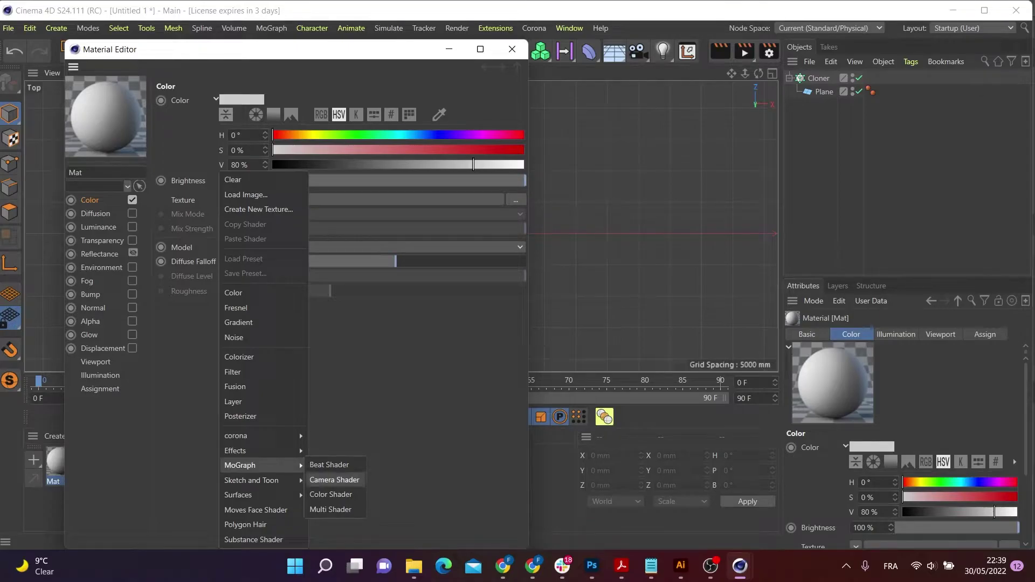
left_click(331, 509)
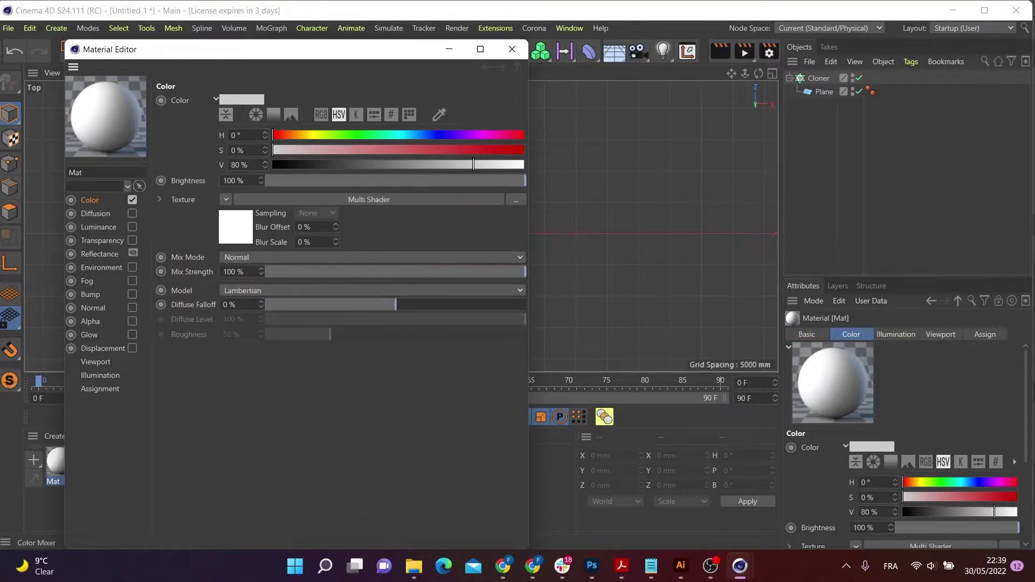
left_click_drag(216, 49, 569, 46)
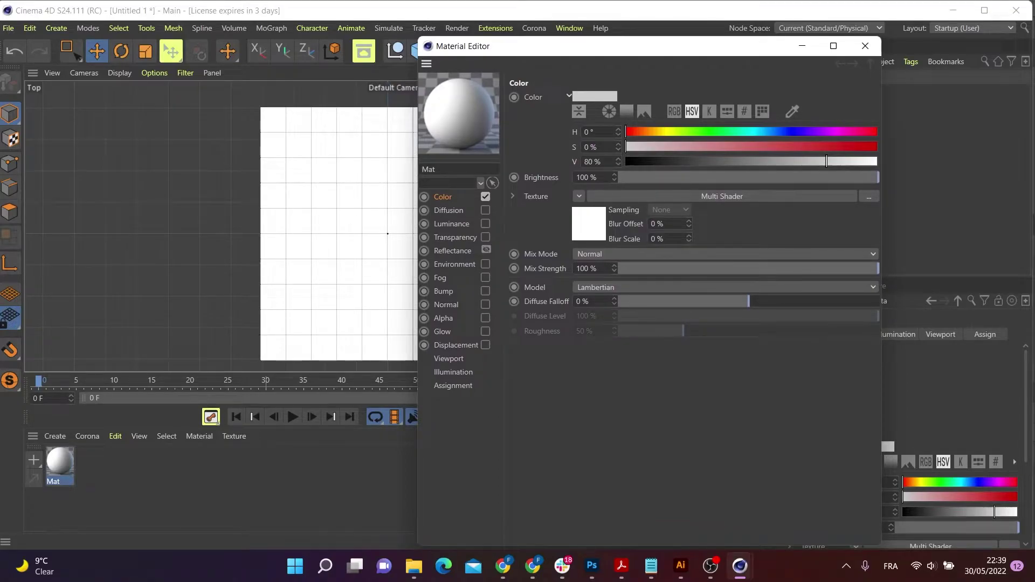
left_click_drag(569, 46, 426, 17)
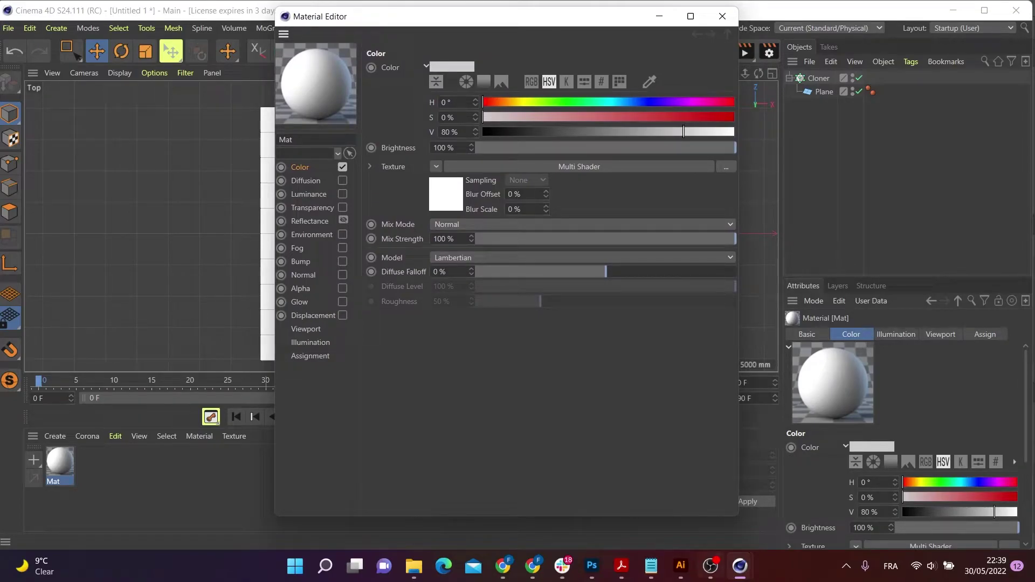
Fill the Multi Shader with marble images 1_2.jpg to 4_2.jpg from the Tex folder, copying them to the project location
left_click(413, 565)
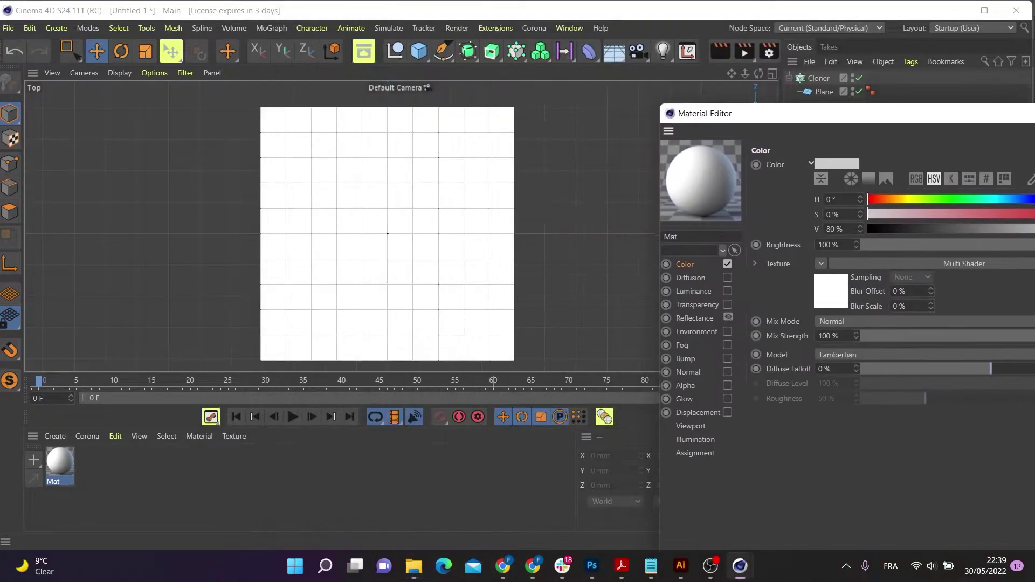
left_click_drag(841, 113, 532, 71)
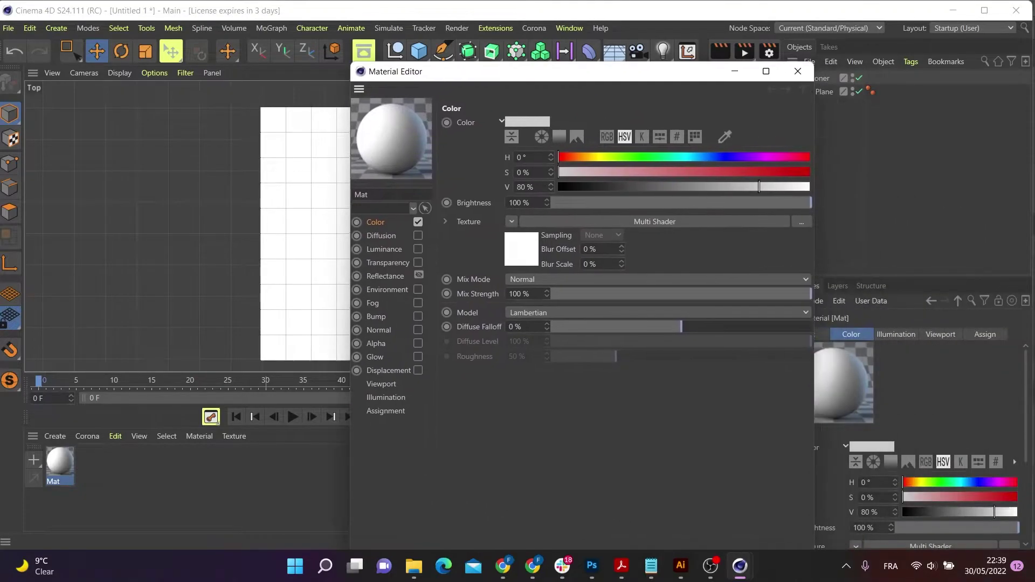
left_click_drag(446, 71, 351, 42)
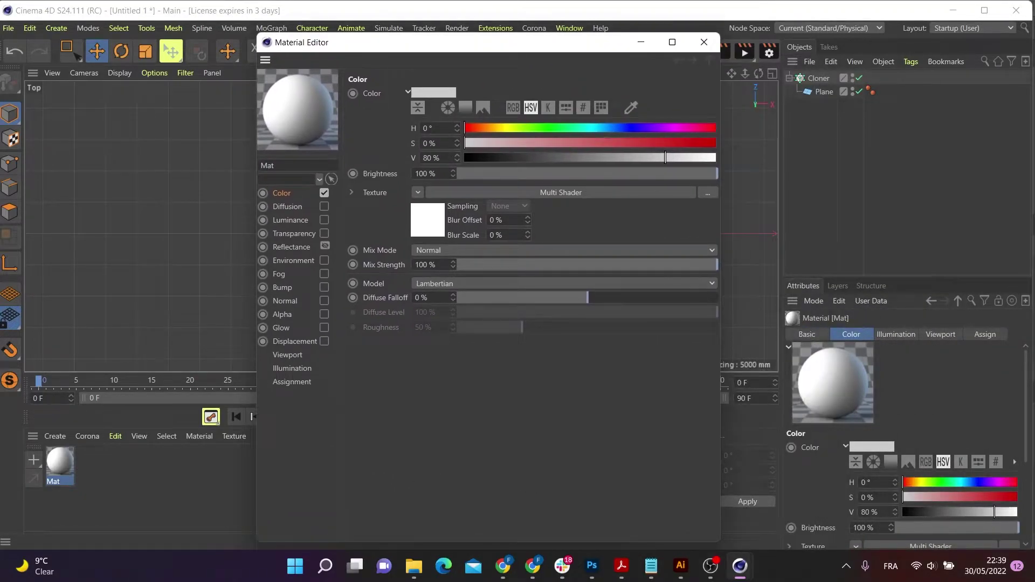
left_click(561, 193)
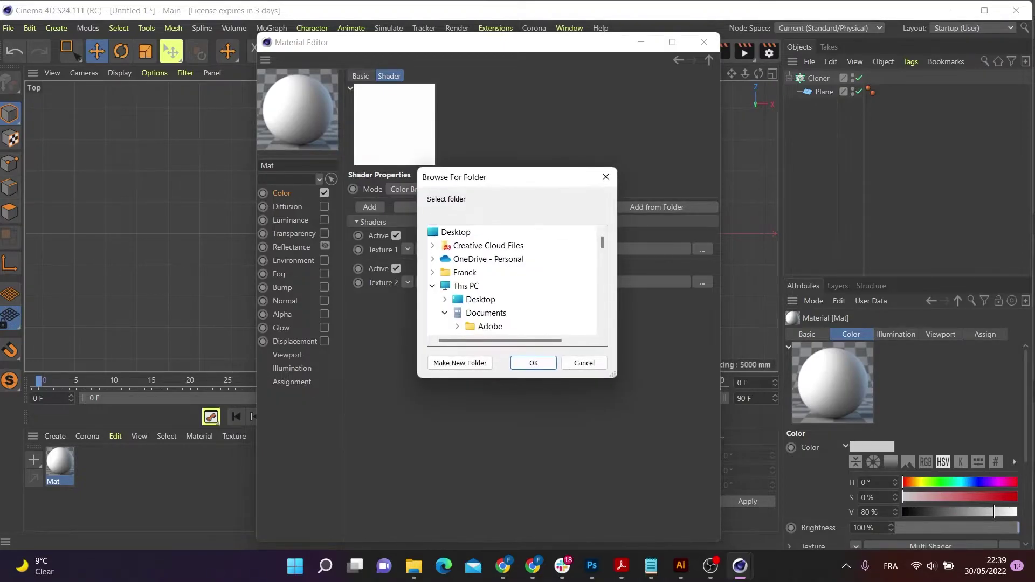
scroll(526, 291, "down", 15)
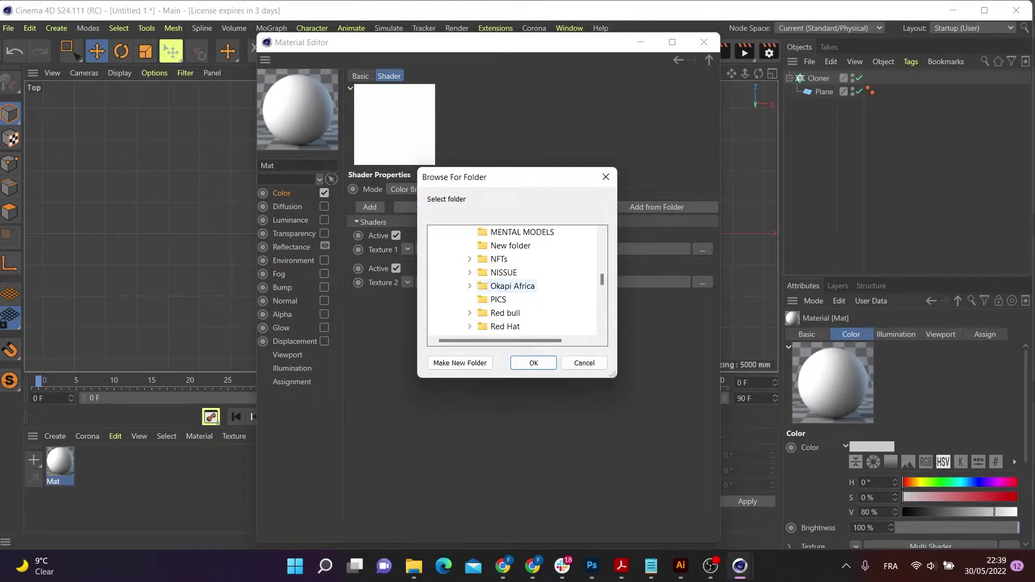
scroll(521, 311, "up", 5)
scroll(520, 311, "down", 2)
scroll(521, 312, "up", 3)
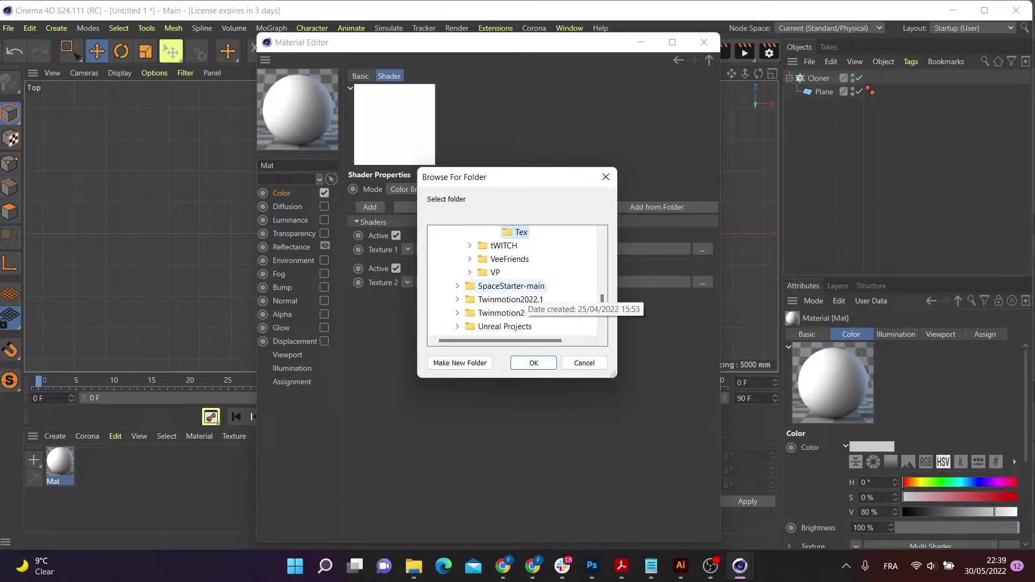
scroll(521, 310, "down", 5)
left_click(533, 363)
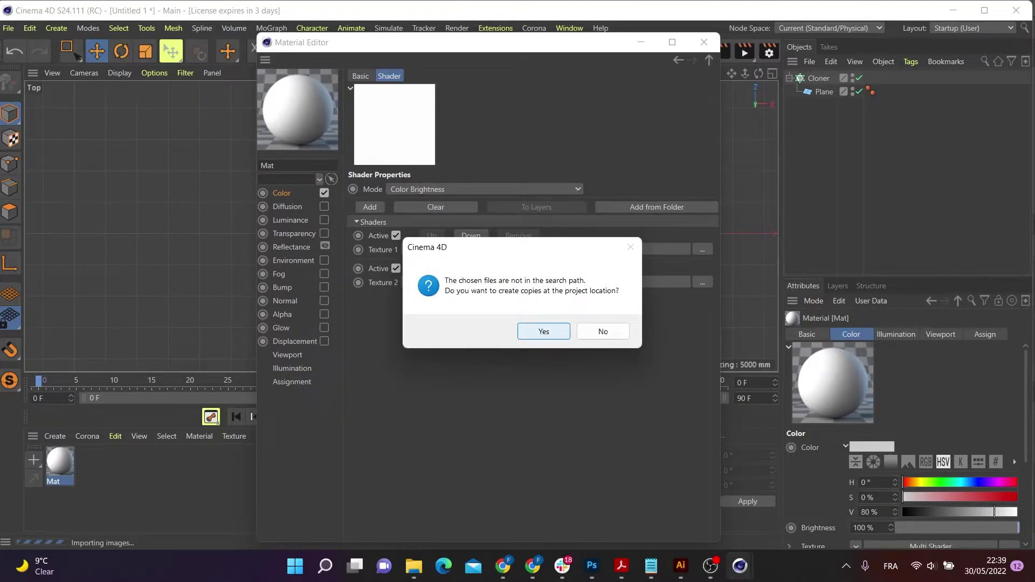
left_click(543, 331)
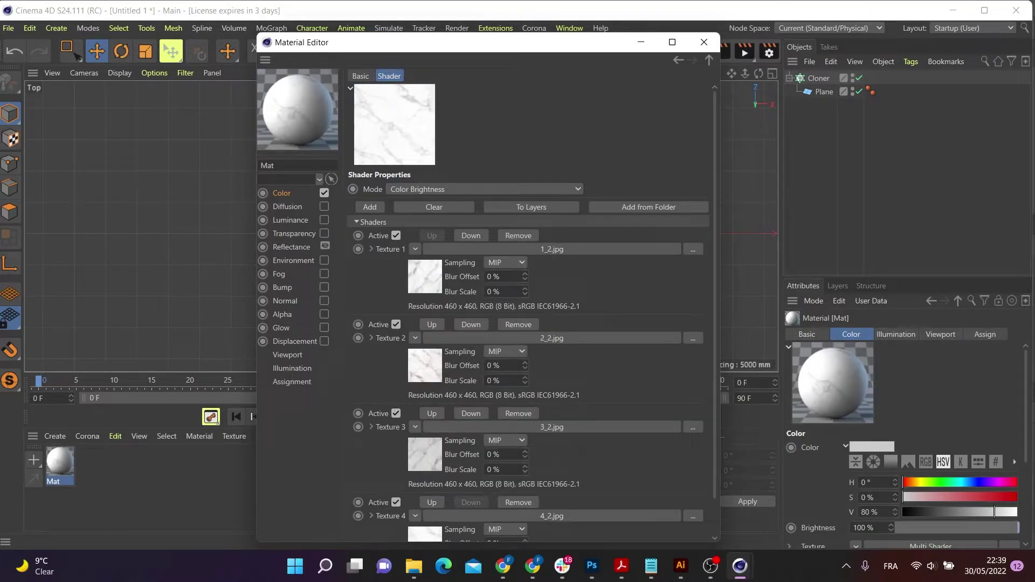
Apply the marble material Mat to the Plane inside the Cloner and check the tiles in the top view
left_click_drag(378, 42, 678, 377)
scroll(739, 323, "down", 1)
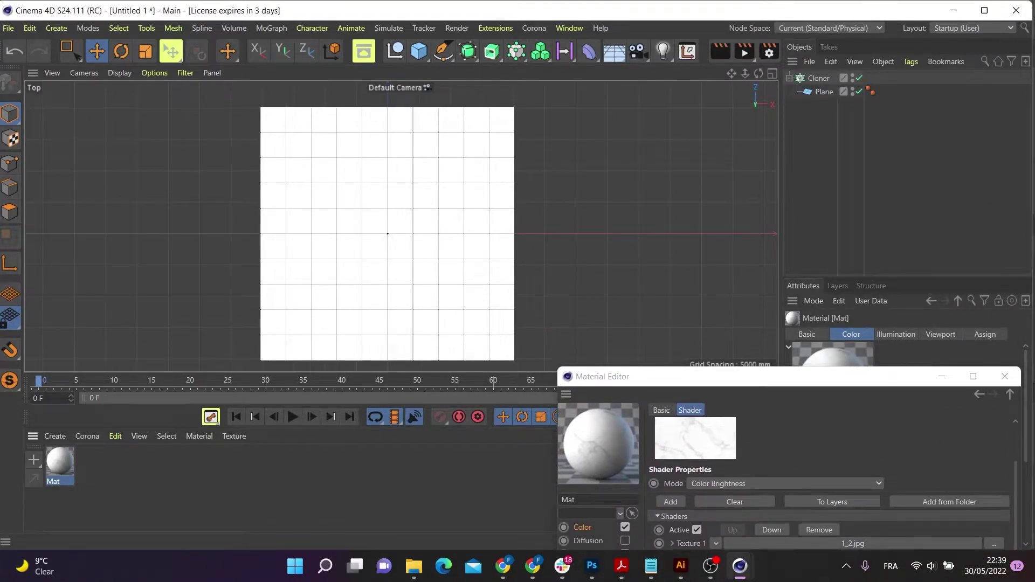
left_click_drag(60, 461, 824, 92)
left_click_drag(701, 376, 820, 243)
scroll(335, 256, "up", 5)
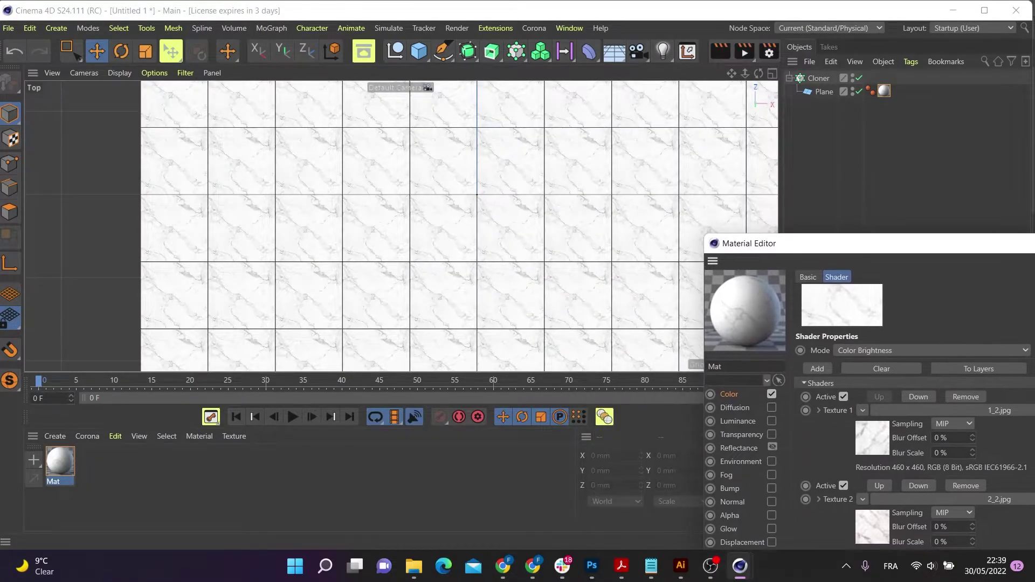
scroll(469, 196, "down", 3)
scroll(469, 196, "down", 2)
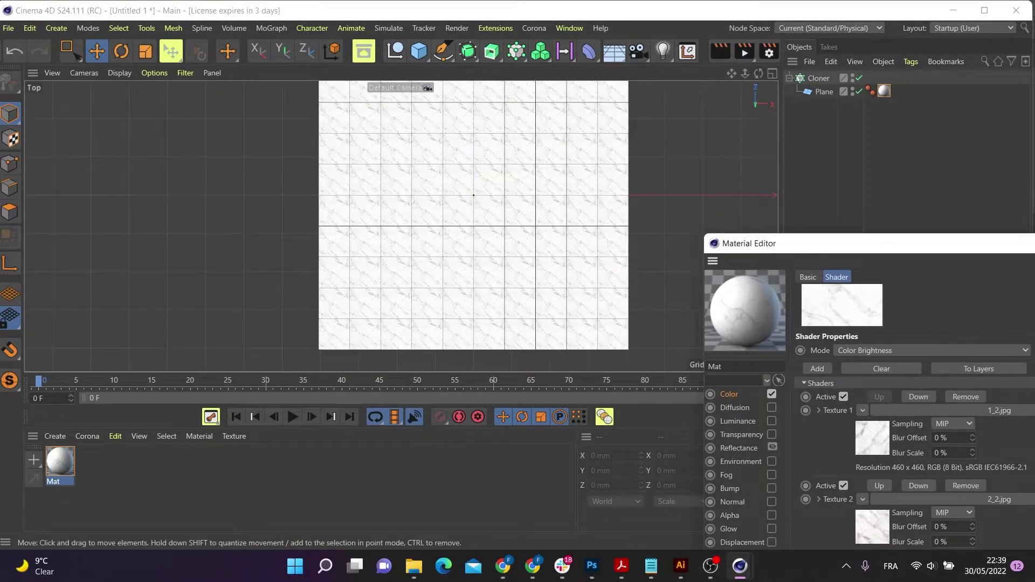
left_click_drag(821, 243, 510, 78)
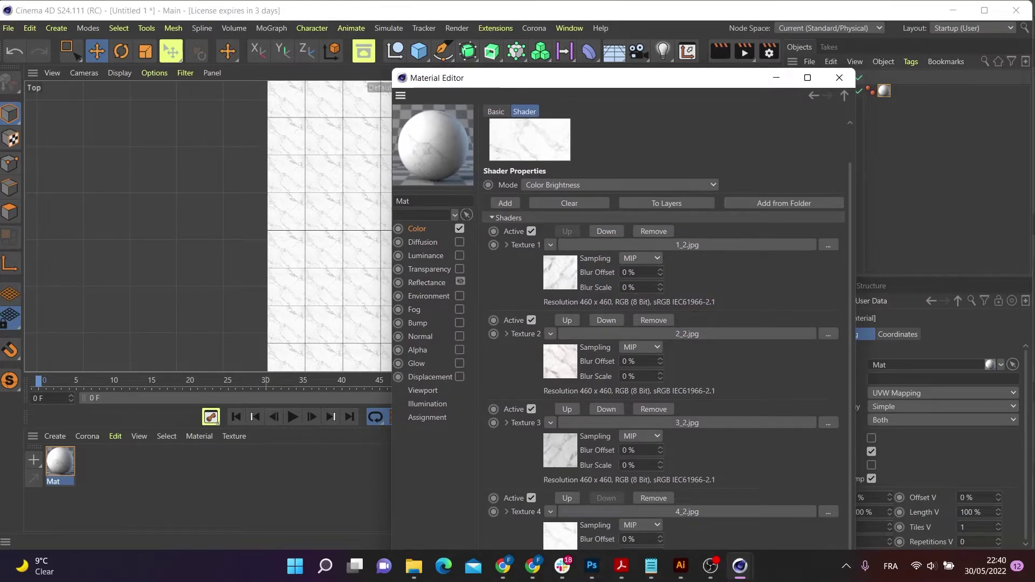
left_click_drag(509, 78, 461, 30)
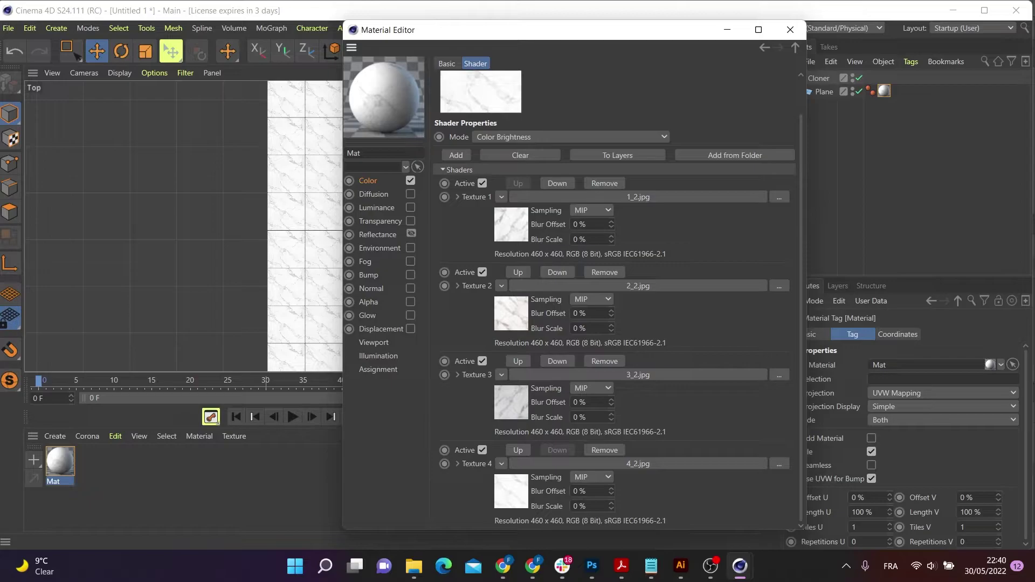
left_click_drag(460, 30, 598, 34)
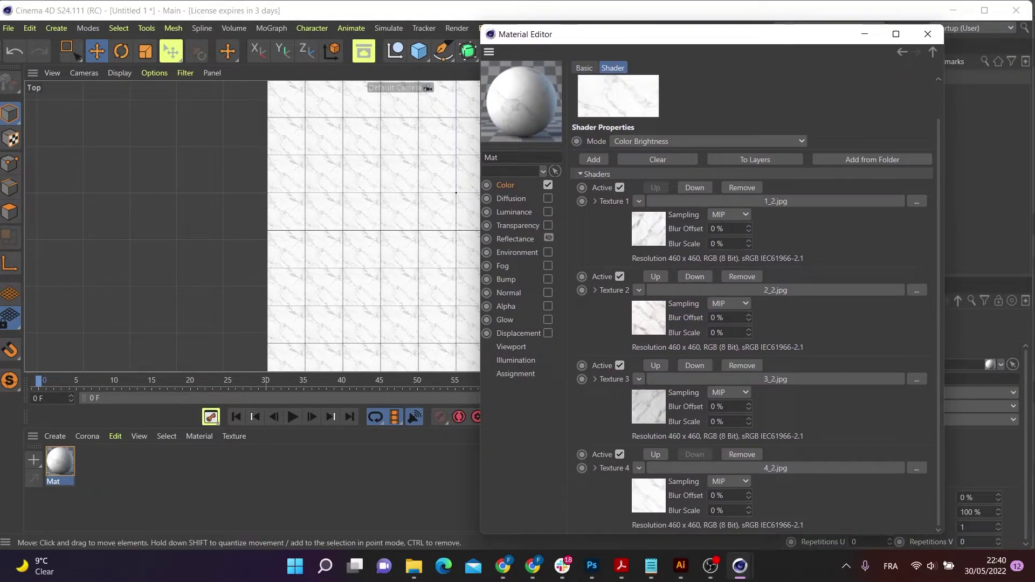
mouse_move(539, 34)
left_mouse_down()
mouse_move(625, 38)
mouse_move(539, 40)
mouse_move(550, 51)
left_mouse_up()
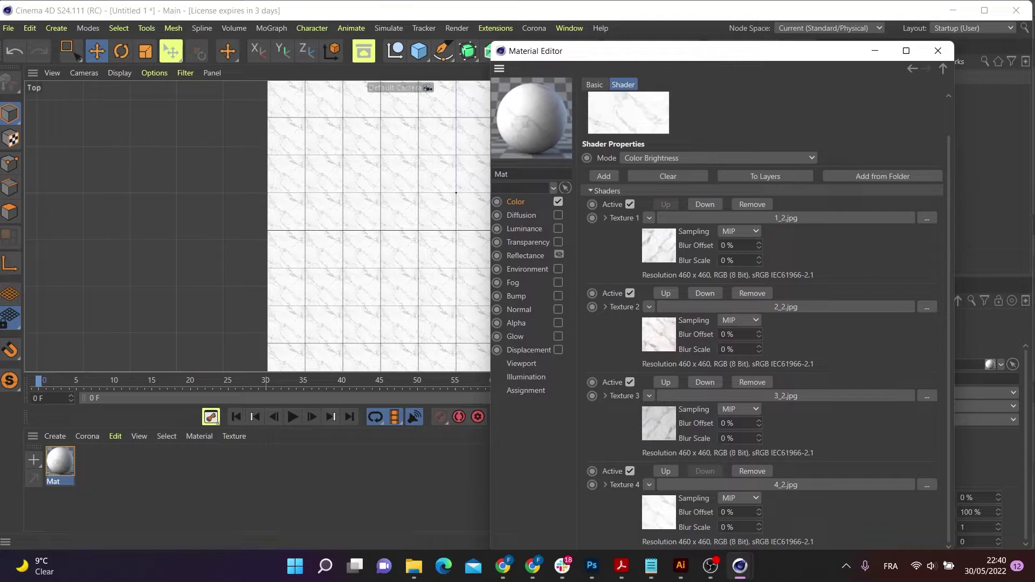
Add a MoGraph Random effector to the scene and move the Material Editor clear of the viewport
left_click(60, 461)
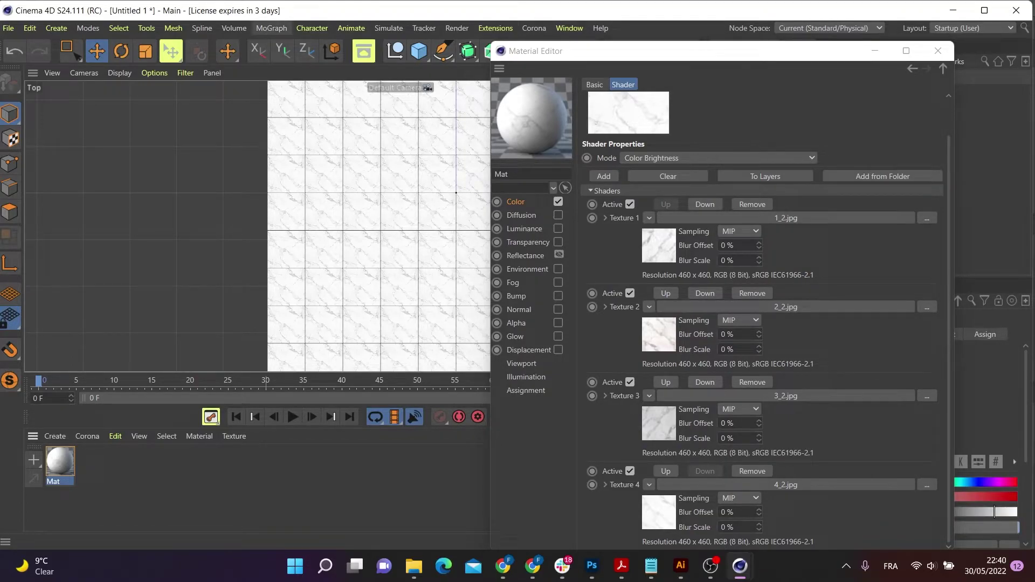
left_click(271, 28)
mouse_move(291, 49)
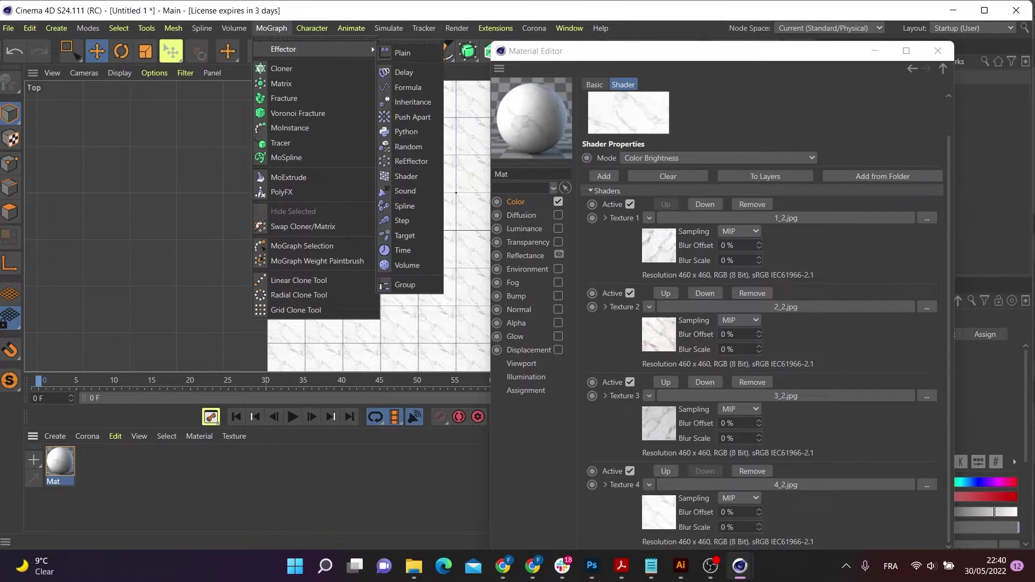
left_click(408, 146)
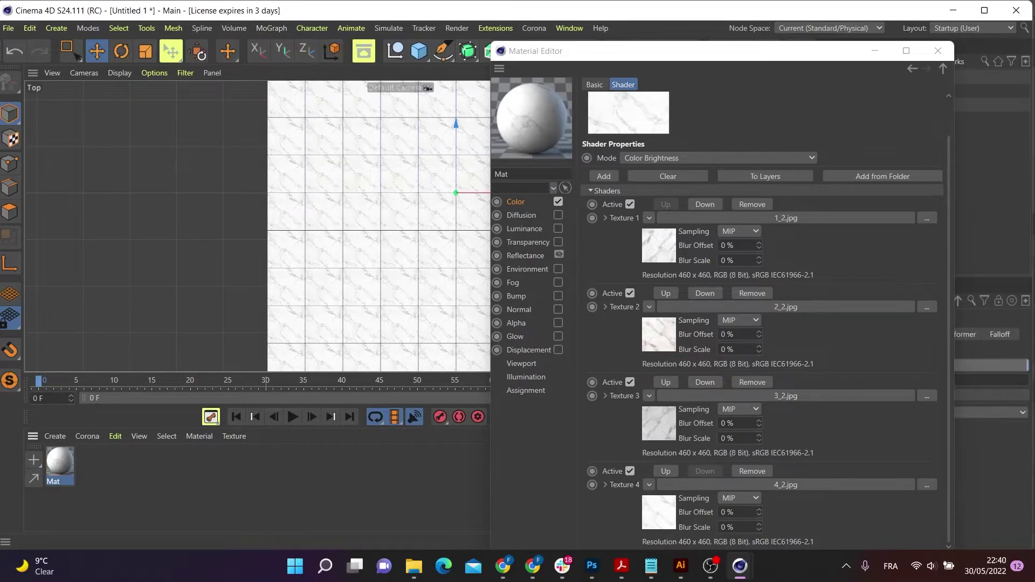
left_click_drag(593, 50, 426, 392)
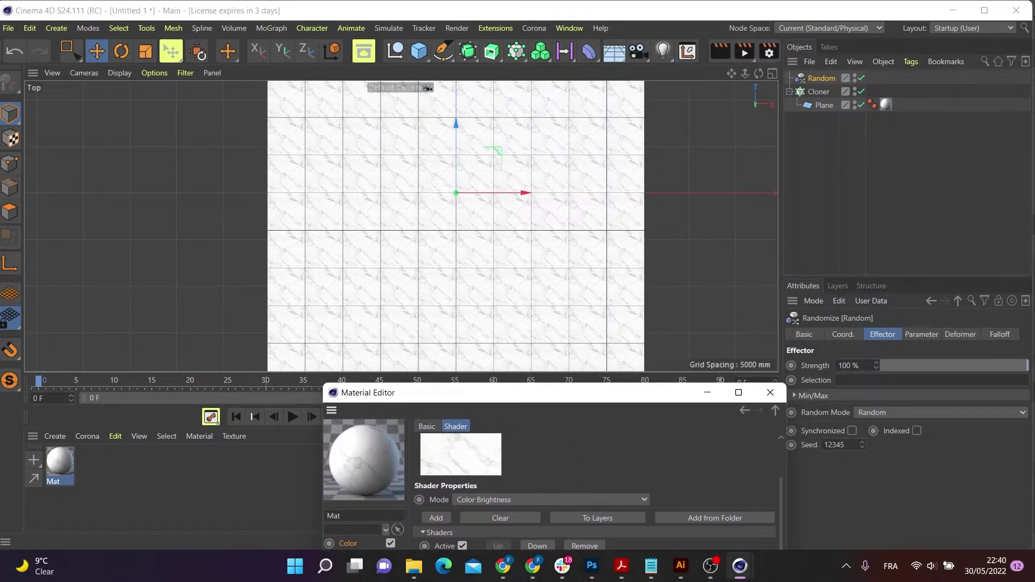
Assign the Random effector to the Cloner's effectors list and move the Material Editor clear of the tiles
left_click(819, 92)
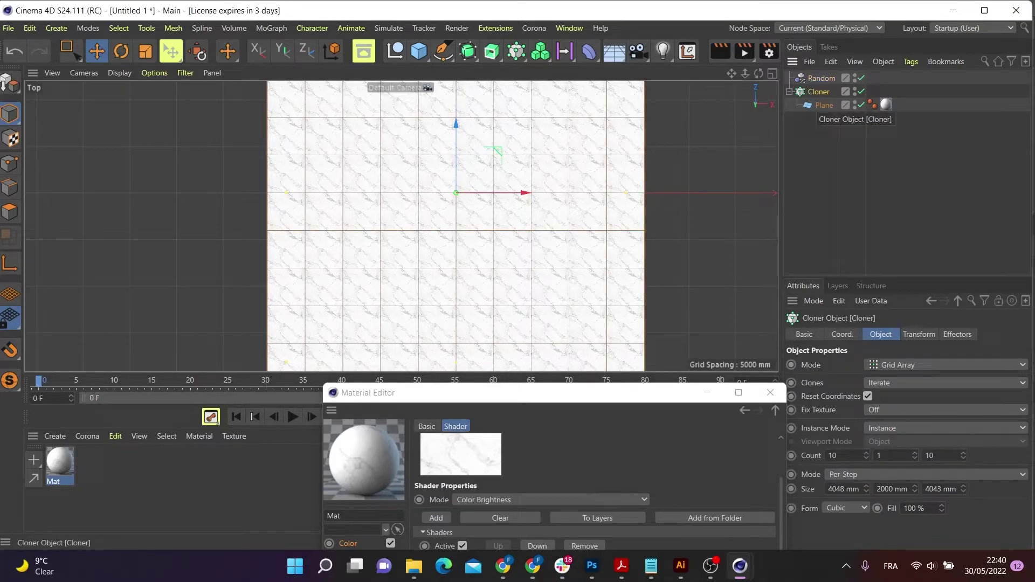
left_click(956, 334)
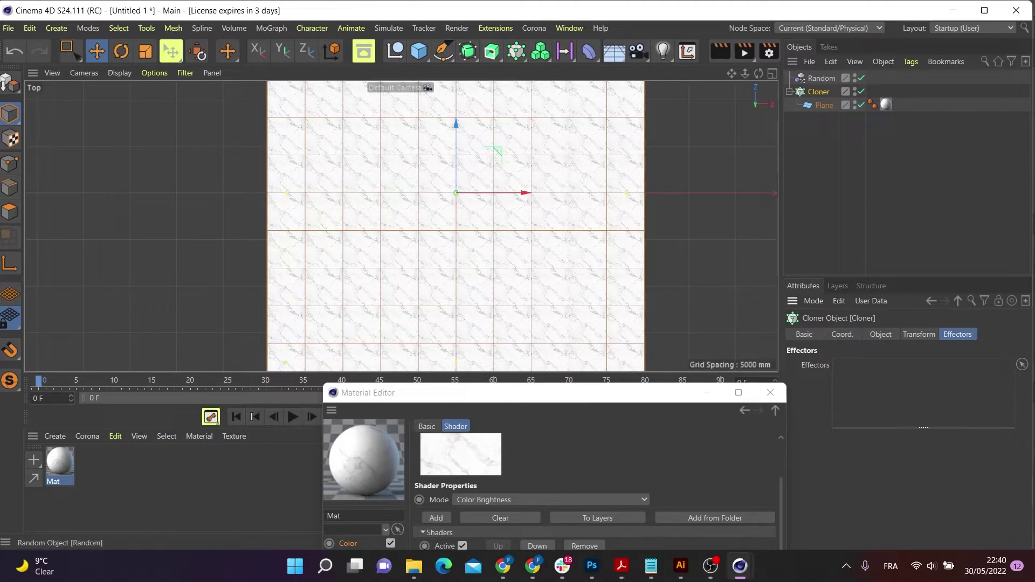
left_click(821, 78)
left_click_drag(821, 78, 916, 389)
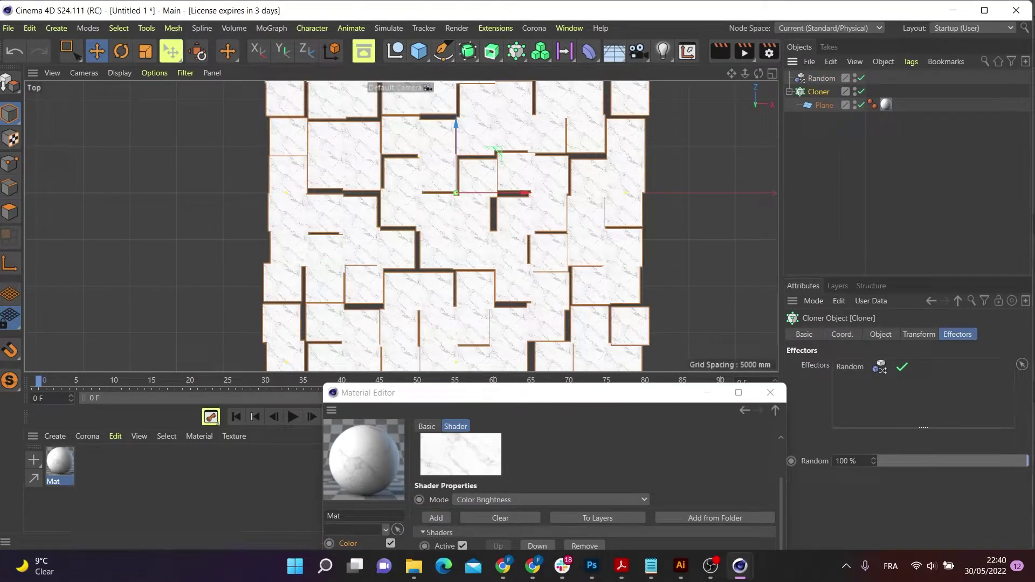
left_click_drag(555, 392, 518, 444)
scroll(559, 253, "down", 2)
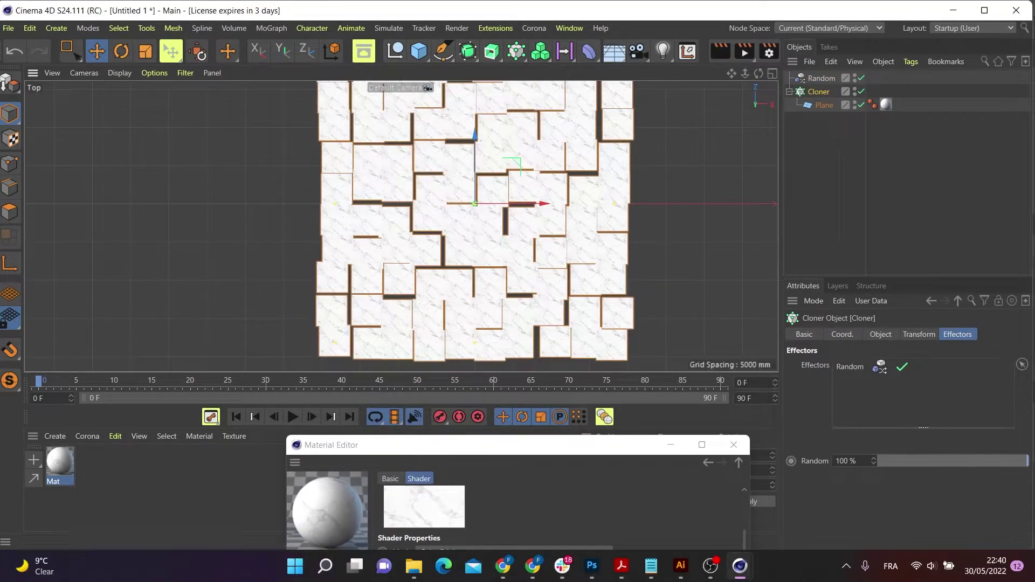
left_click_drag(731, 74, 702, 101)
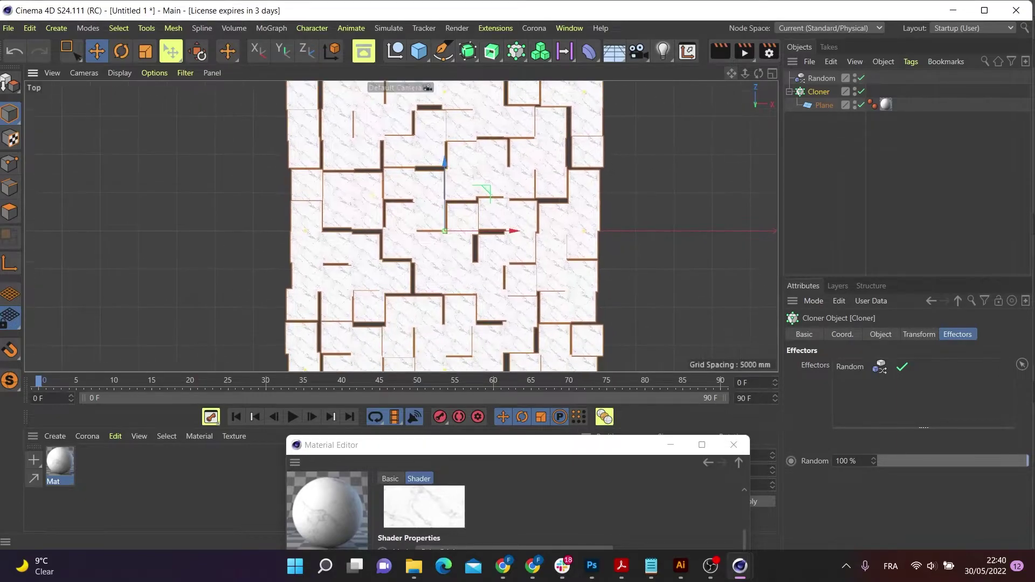
Turn off the Random effector's position variation so the tiles stay aligned in the grid
left_click(820, 79)
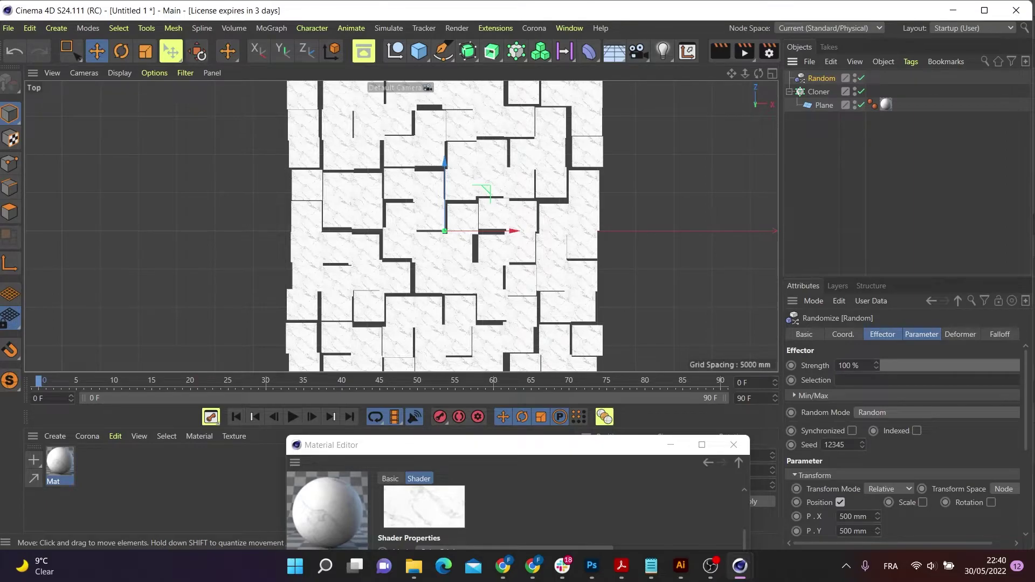
scroll(523, 203, "down", 2)
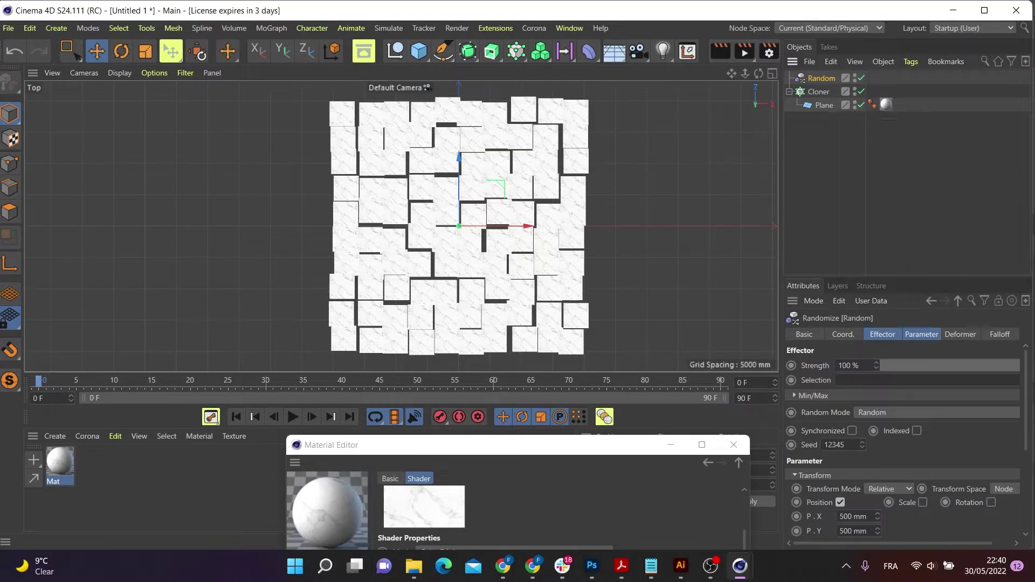
scroll(903, 439, "down", 5)
scroll(903, 439, "up", 5)
left_click(921, 335)
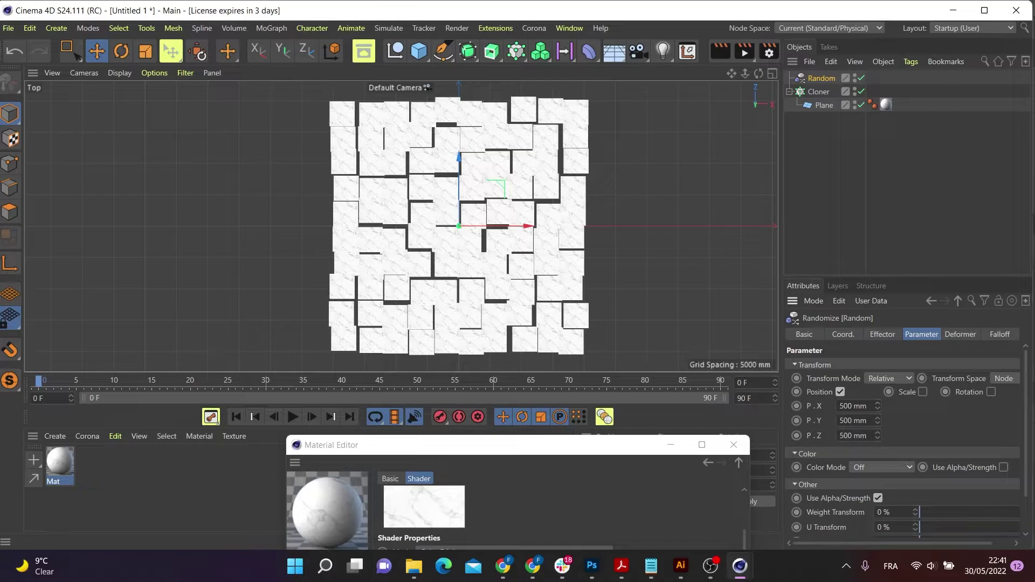
left_click(839, 392)
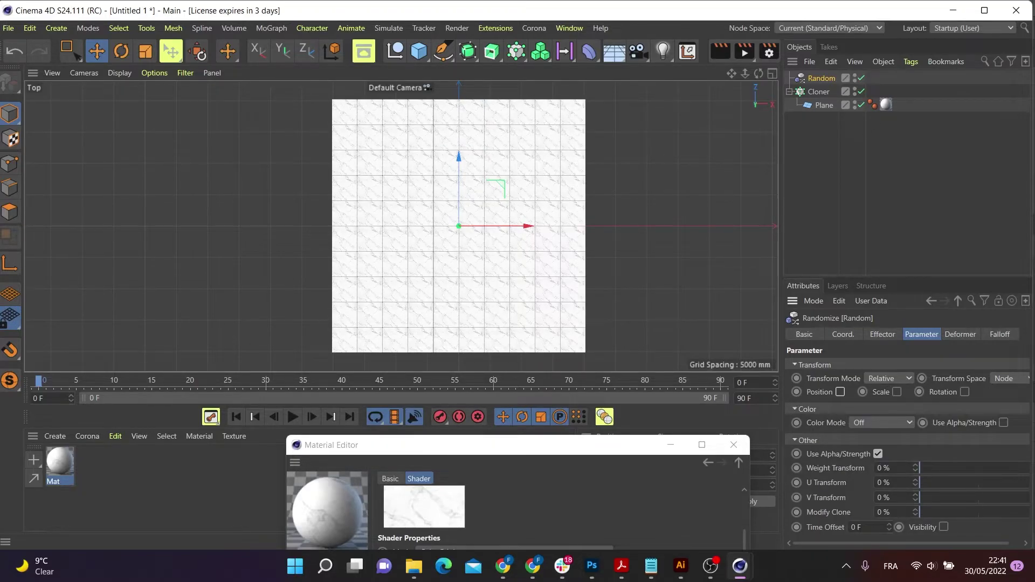
scroll(418, 183, "up", 3)
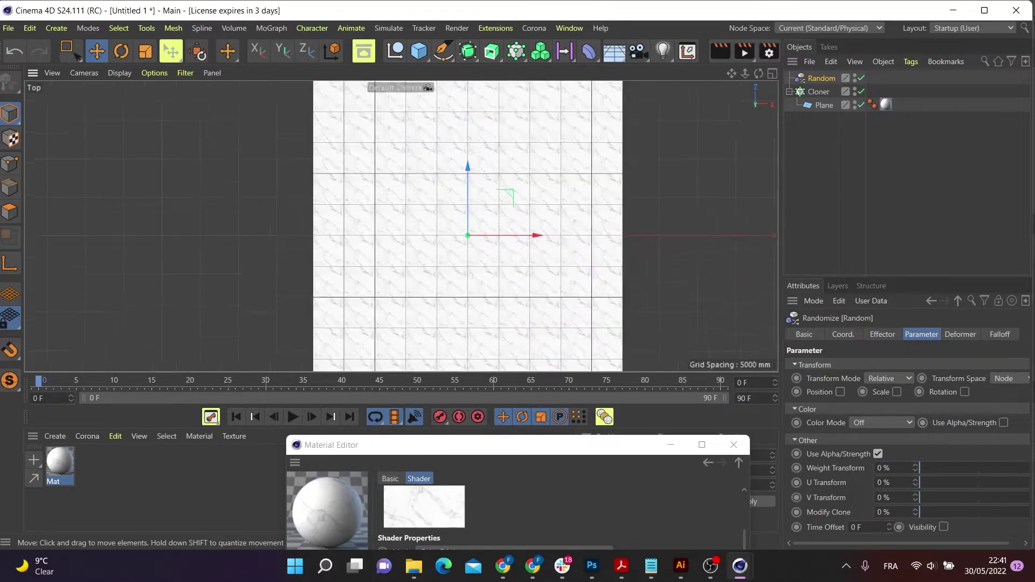
Set the Random effector's Color Mode to Effector Color and check the marble variation across the tiles
scroll(455, 210, "down", 3)
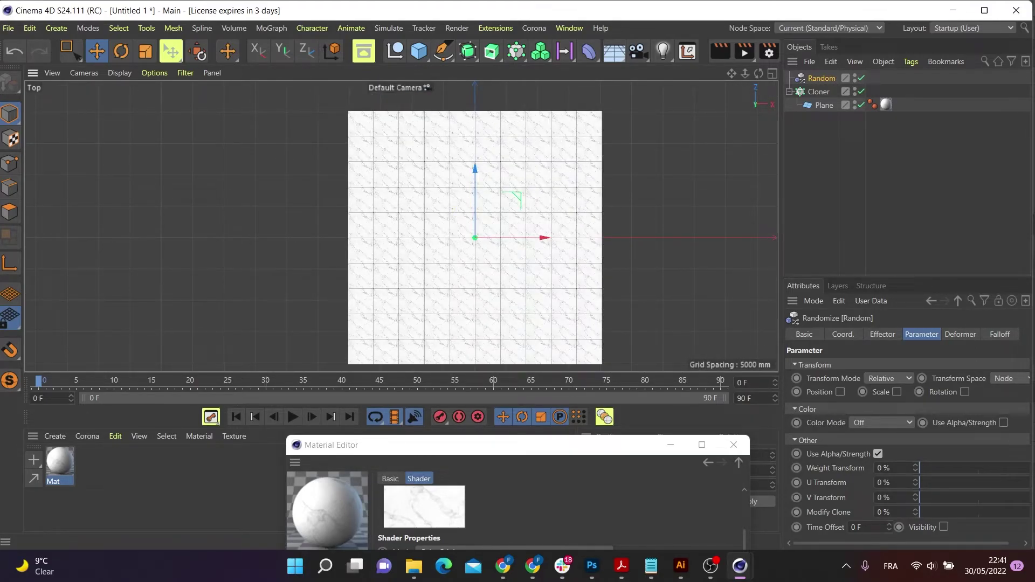
left_click(882, 423)
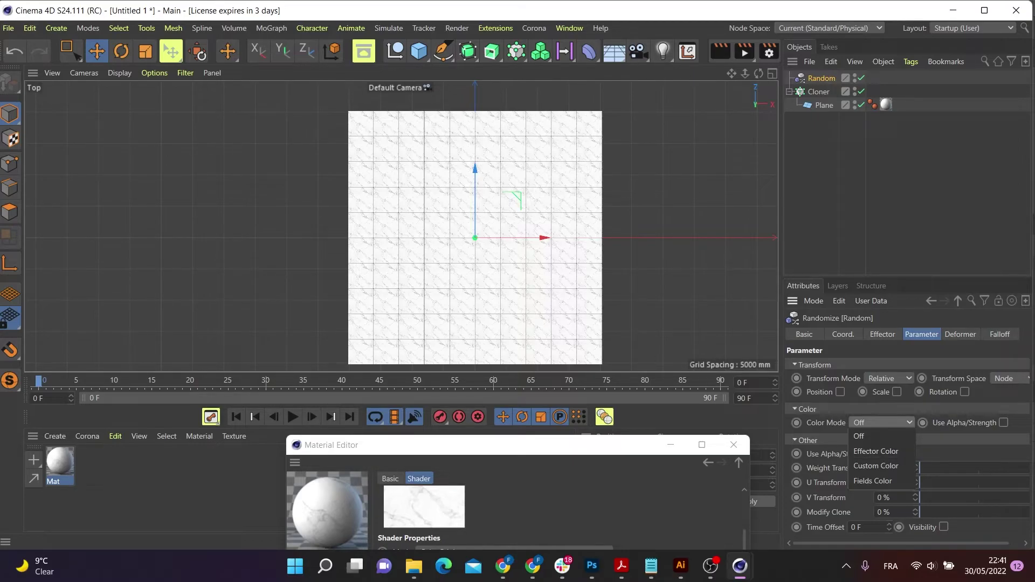
left_click(876, 451)
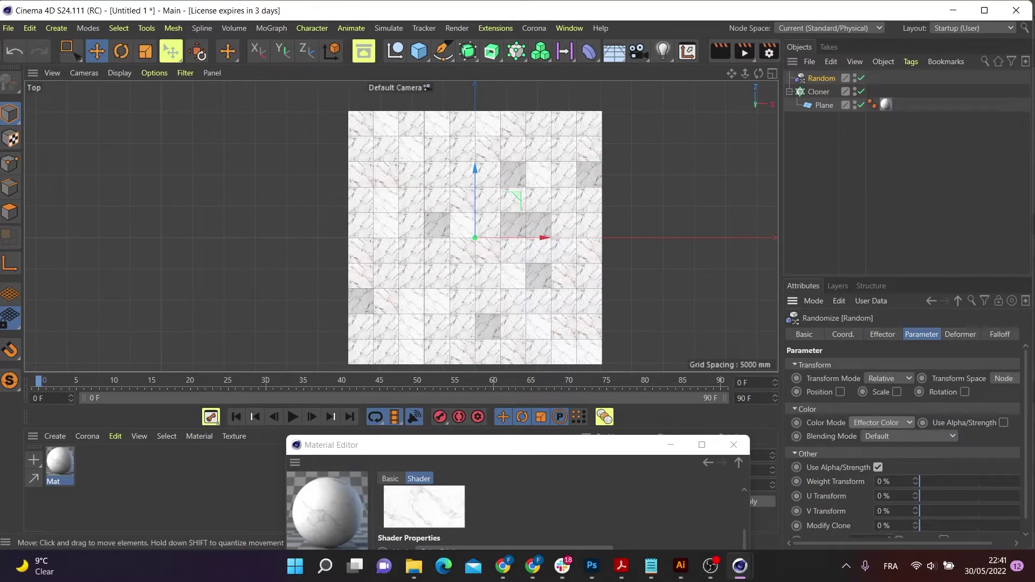
scroll(469, 205, "up", 3)
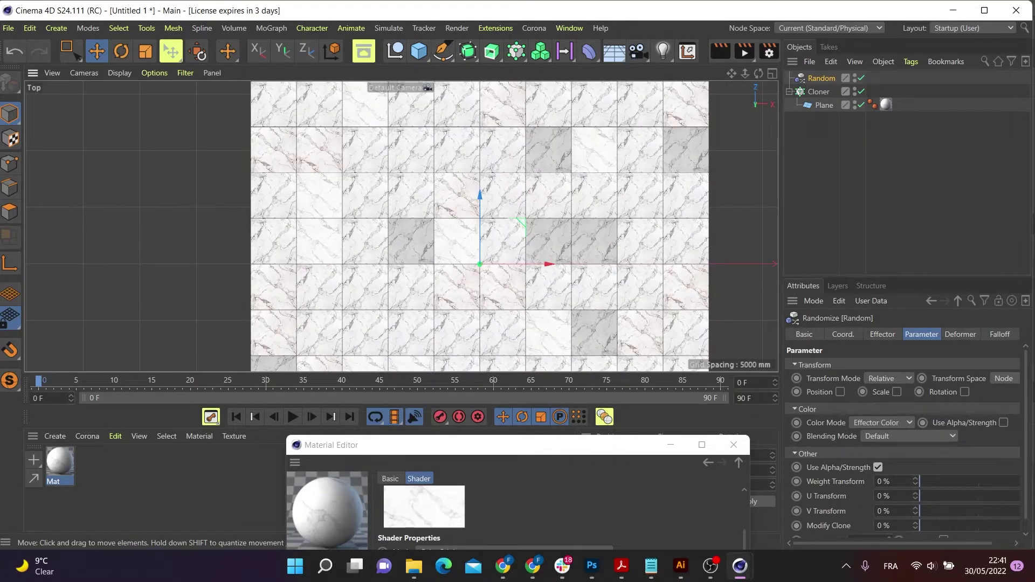
left_click_drag(377, 444, 412, 487)
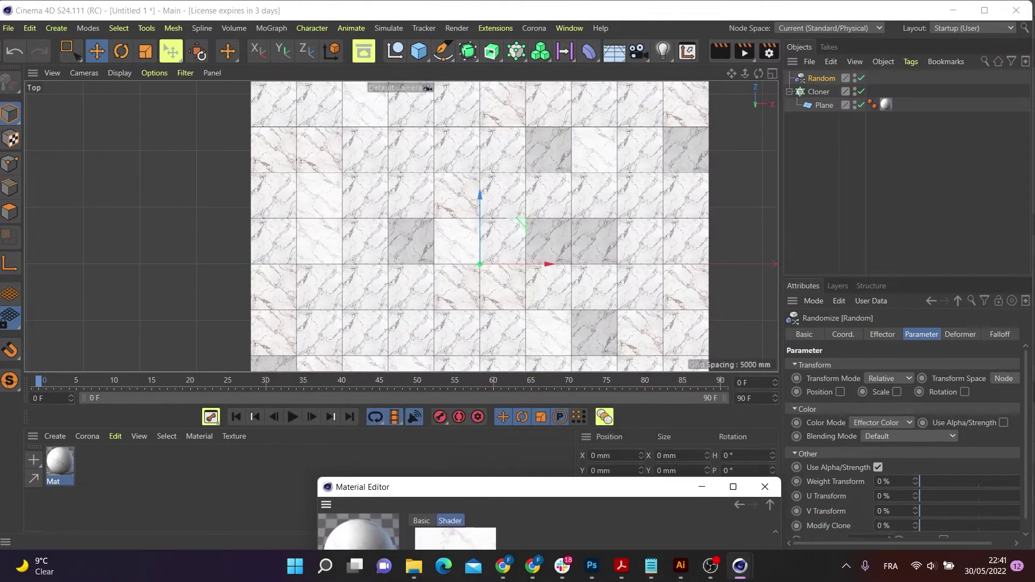
scroll(511, 233, "down", 4)
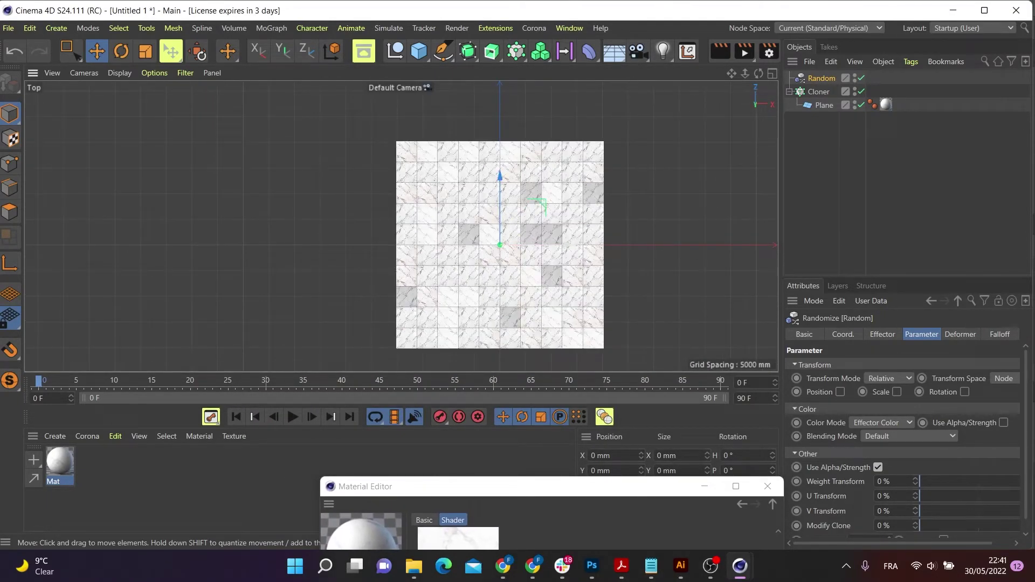
scroll(531, 256, "up", 2)
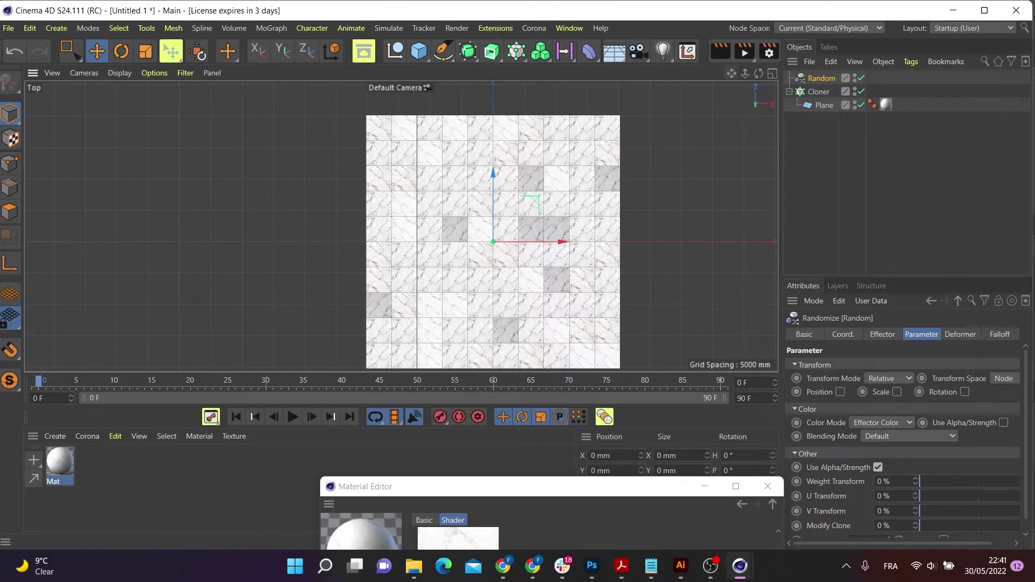
middle_click_drag(423, 236, 392, 223, "alt")
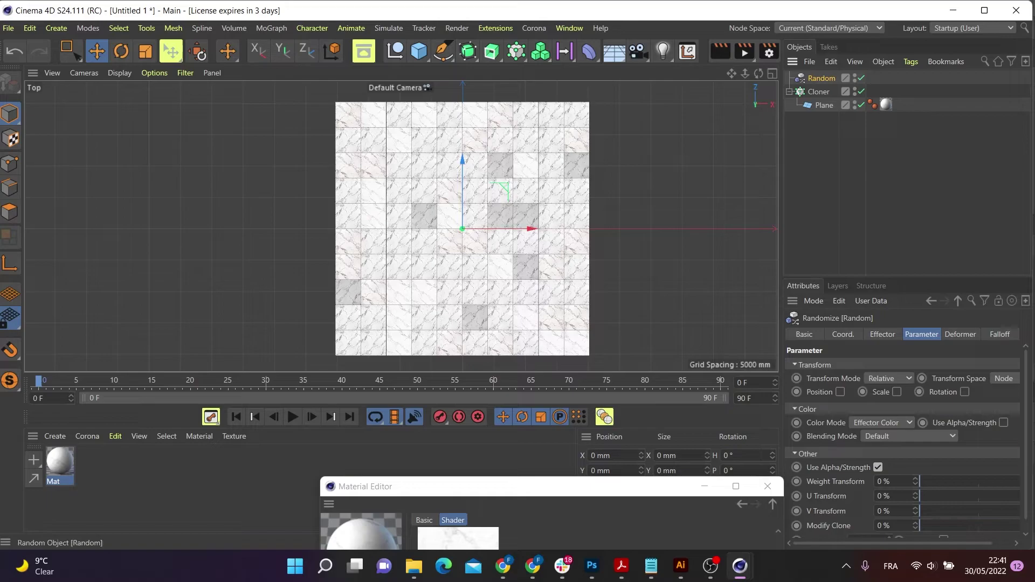
Lower the Random effector's seed step by step to 12339 for a different distribution of marble textures
left_click(882, 335)
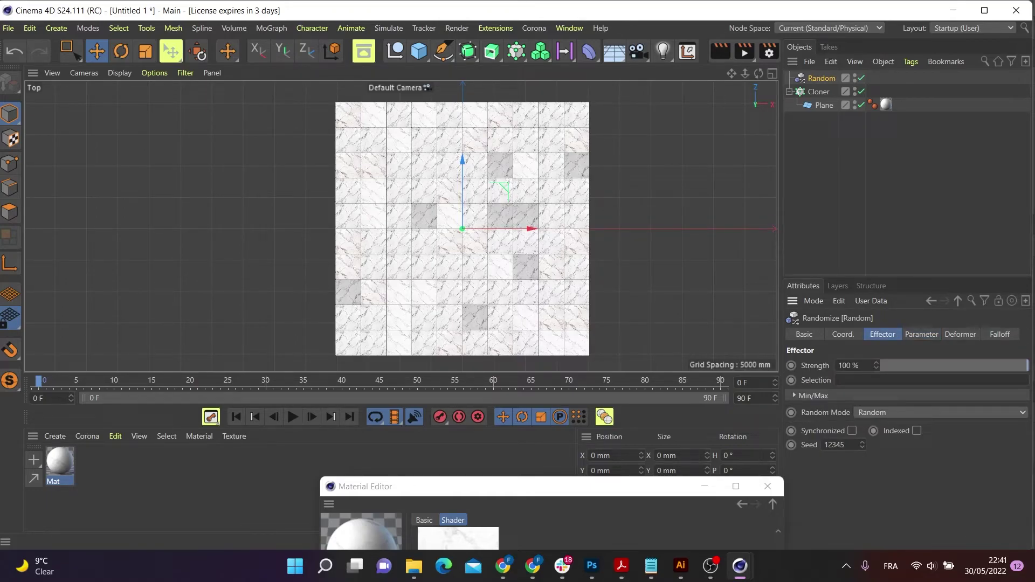
left_click(862, 447)
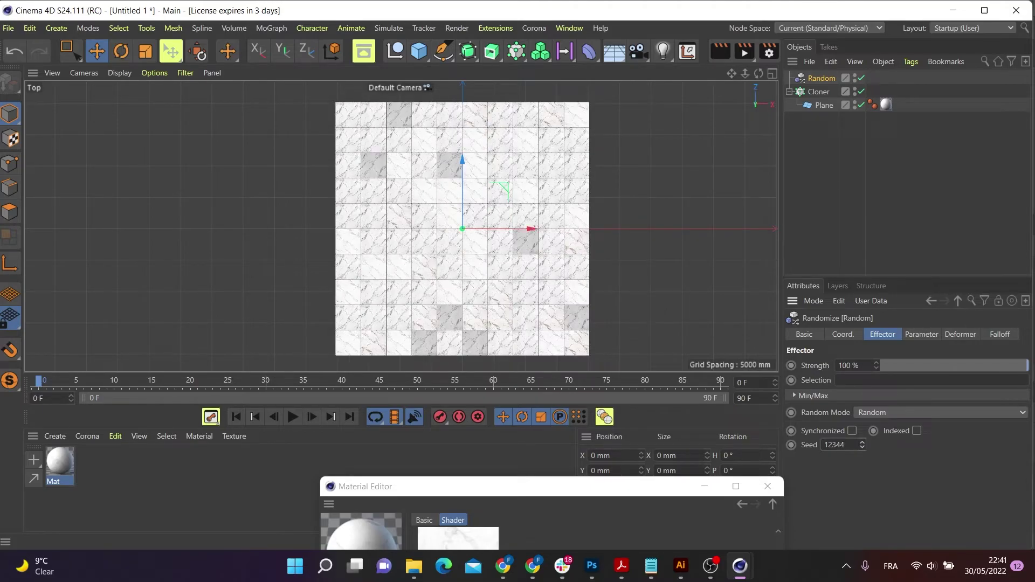
left_click(862, 447)
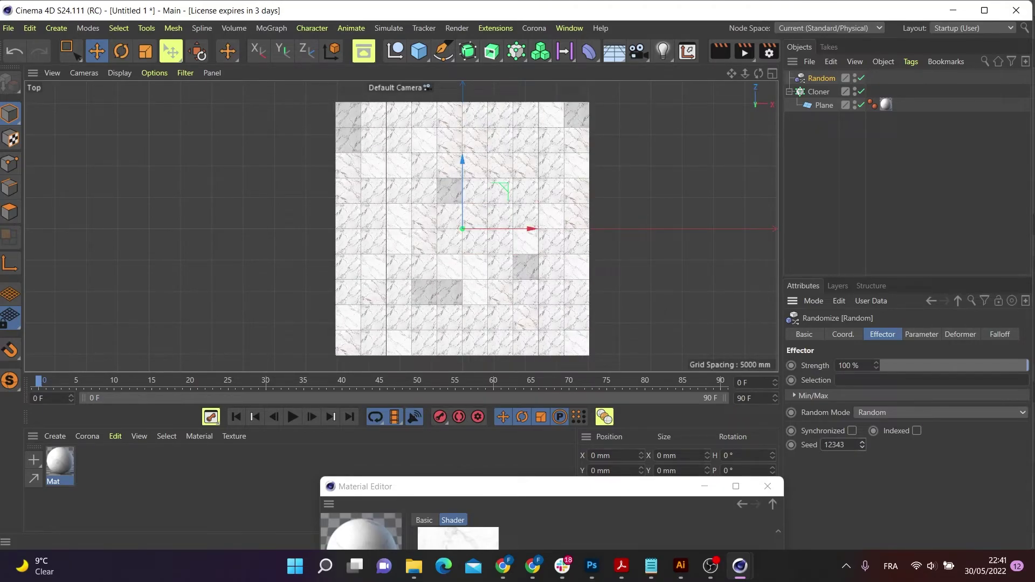
left_click(862, 447)
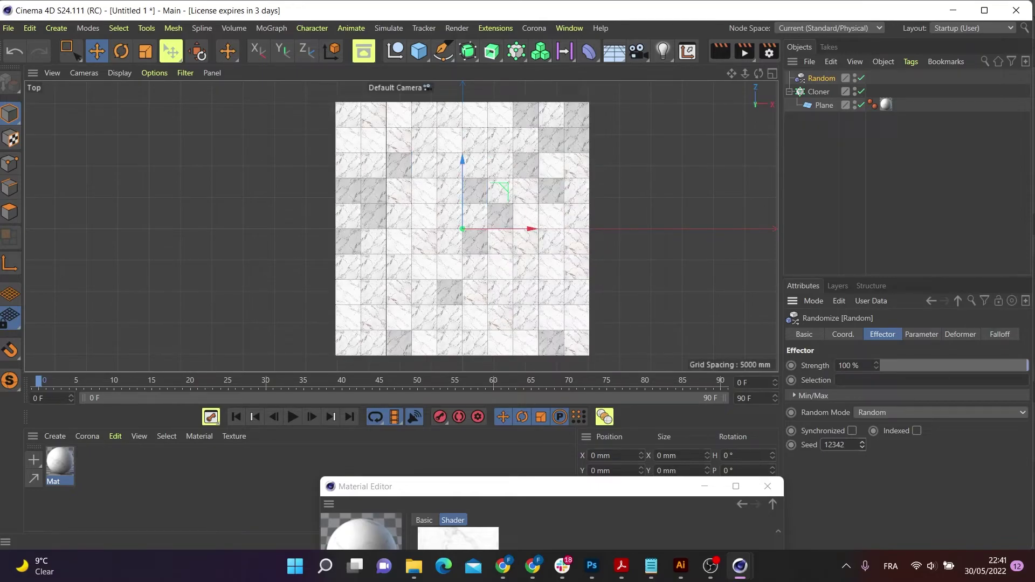
left_click(862, 447)
left_click(862, 448)
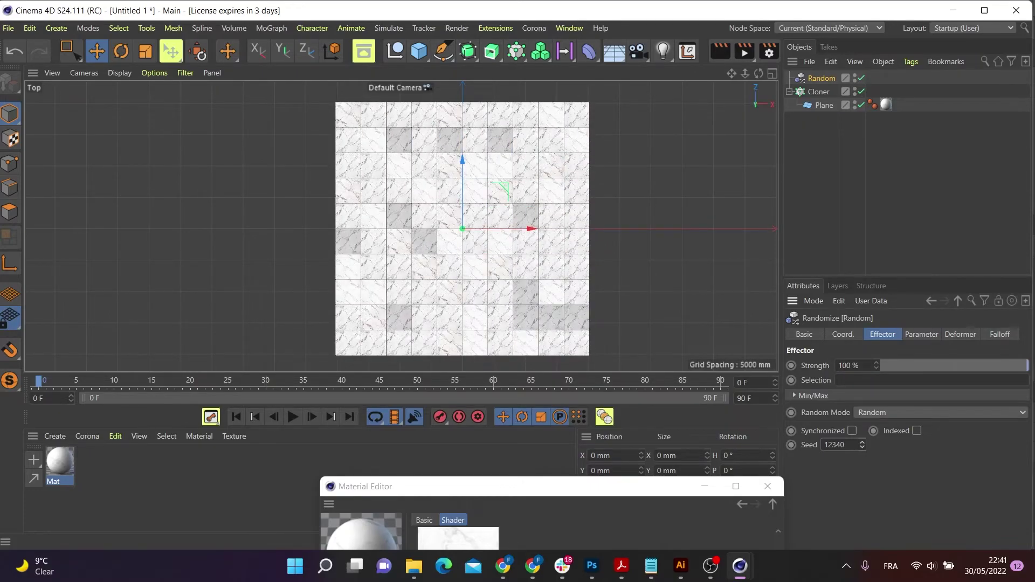
left_click(862, 448)
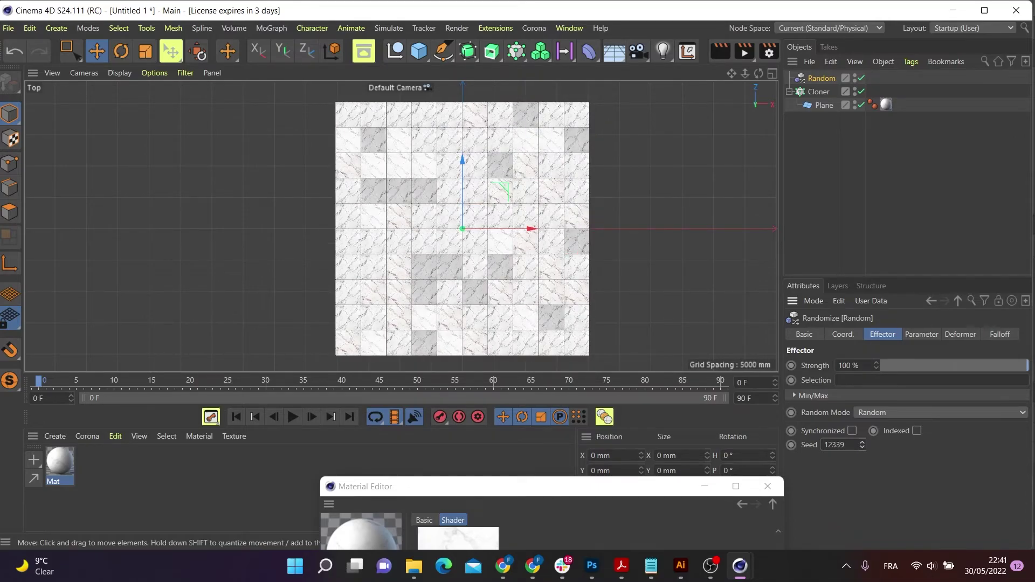
scroll(429, 183, "up", 3)
scroll(459, 153, "down", 3)
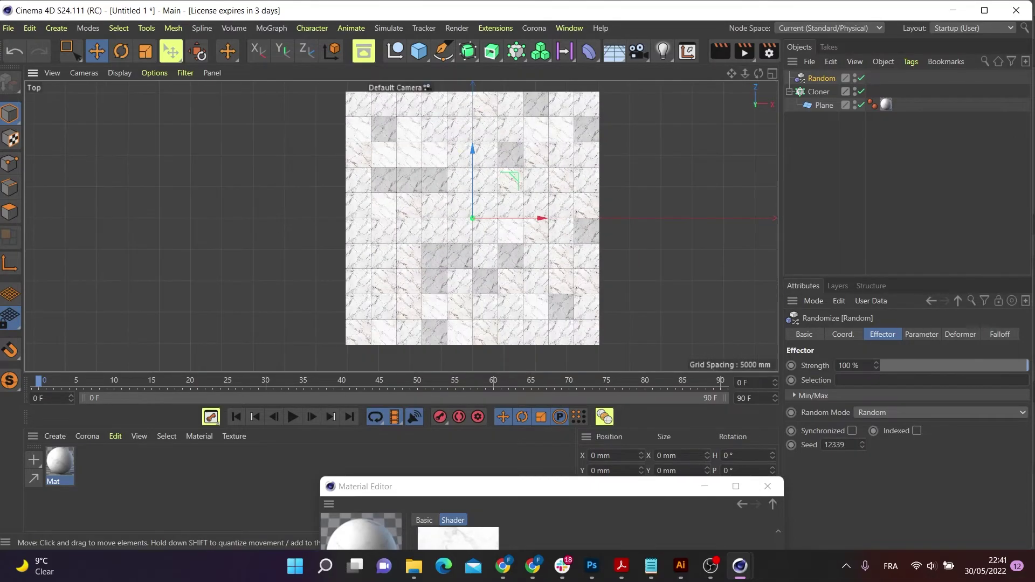
Select the Cloner and examine the random marble distribution across the tile grid, close up and as a whole
left_click_drag(485, 486, 491, 448)
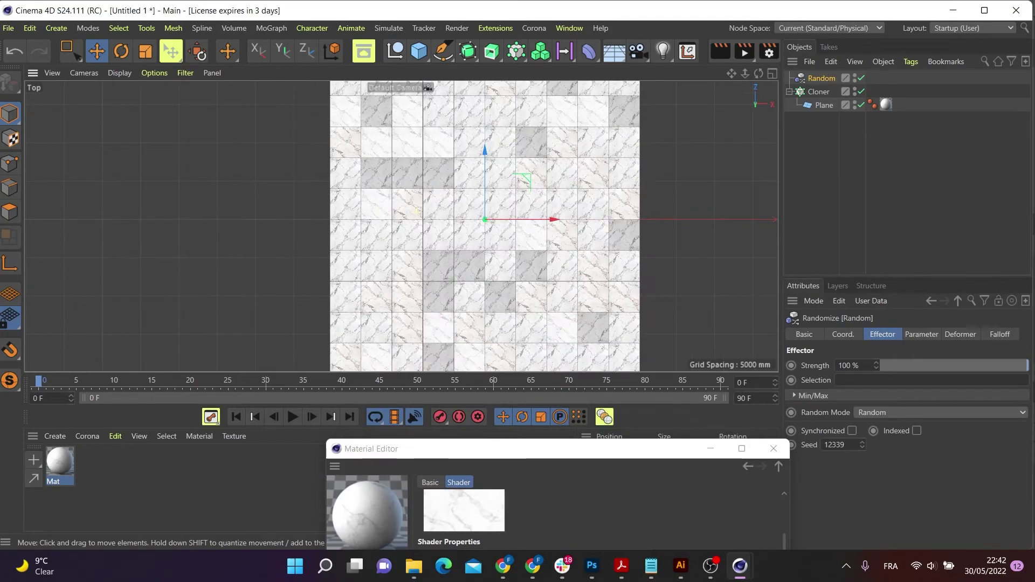
scroll(351, 181, "down", 2)
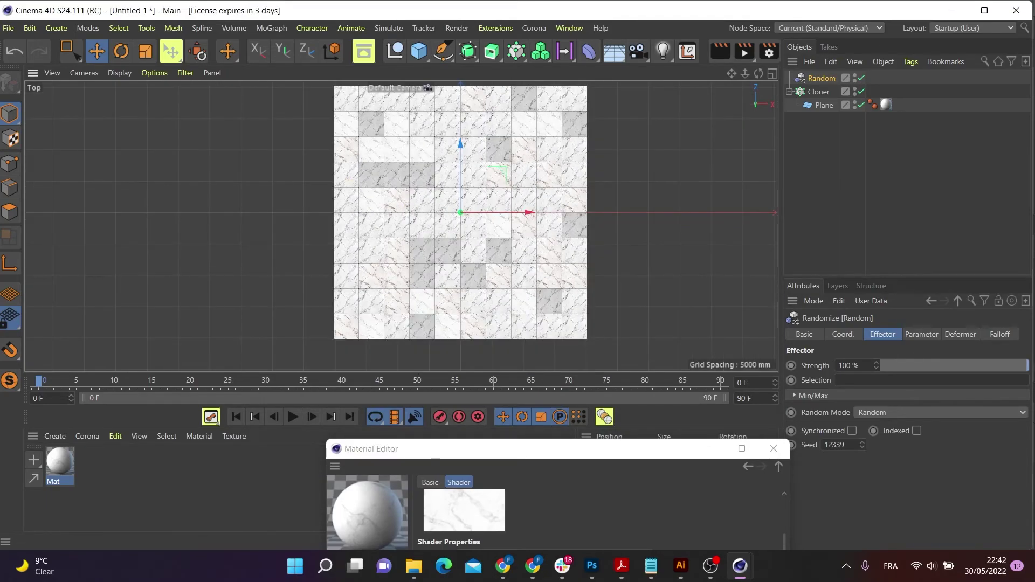
left_click_drag(731, 74, 683, 85)
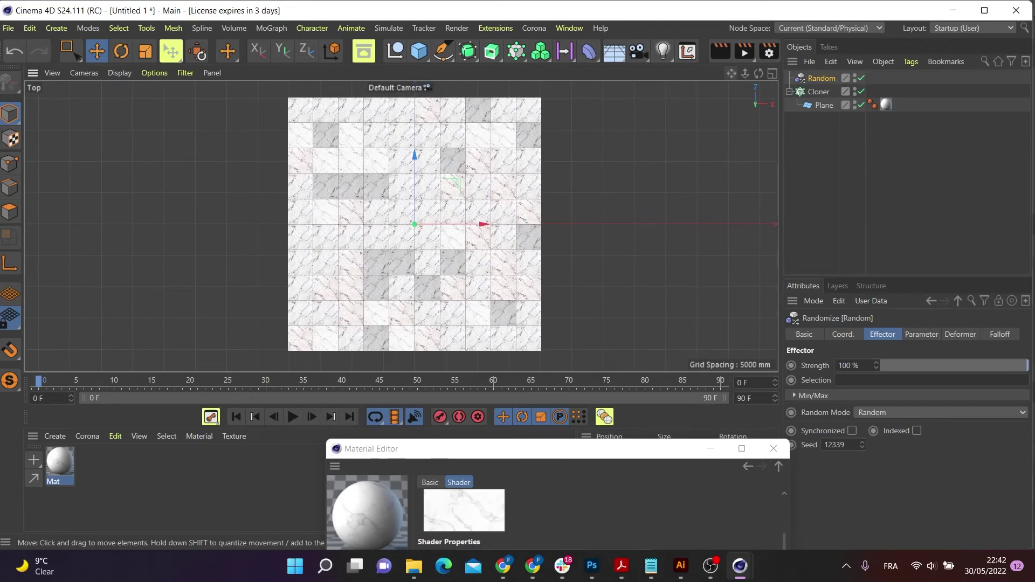
left_click(818, 92)
scroll(452, 232, "up", 5)
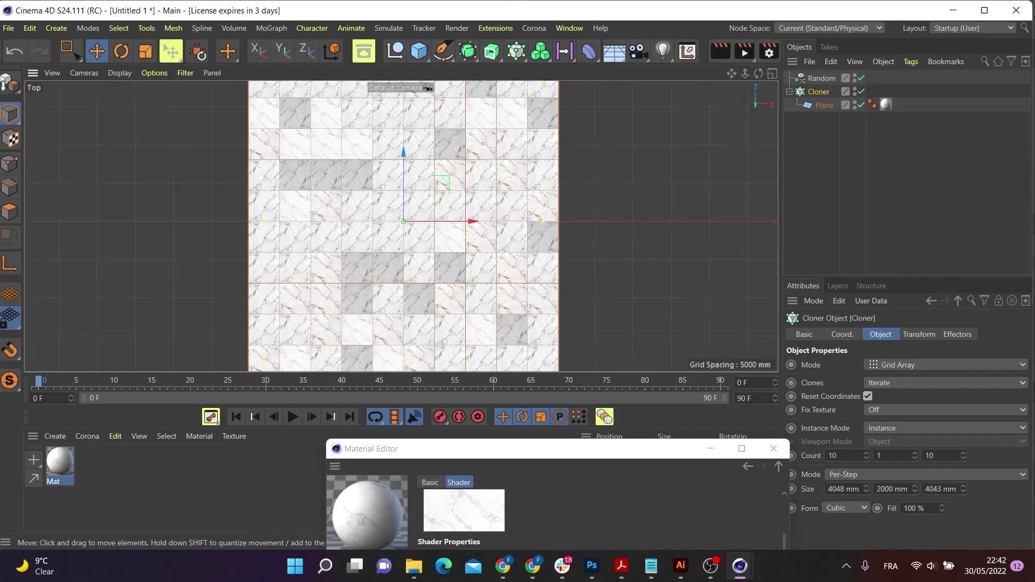
scroll(397, 215, "up", 7)
scroll(398, 212, "down", 10)
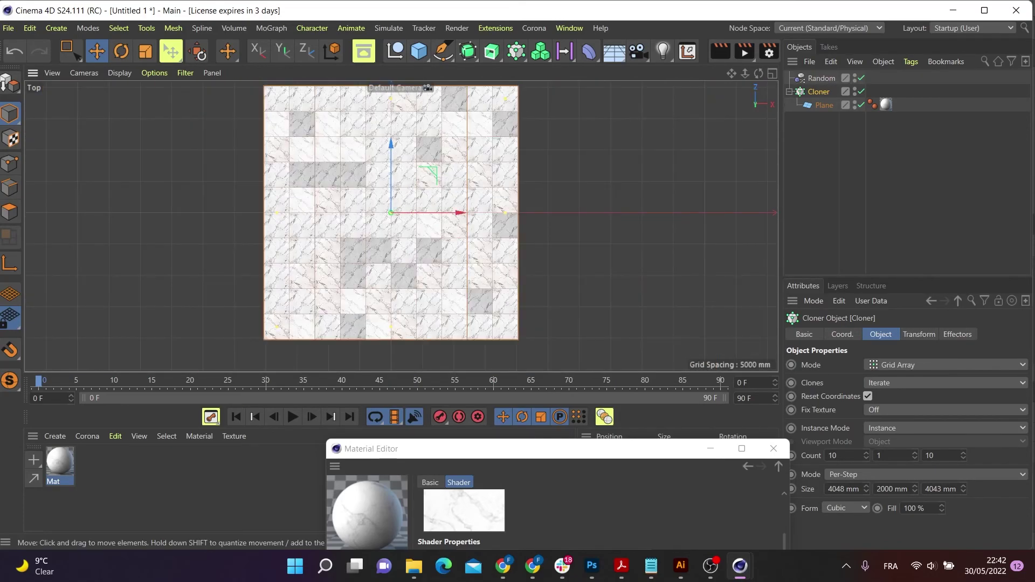
middle_click_drag(398, 212, 430, 231, "alt")
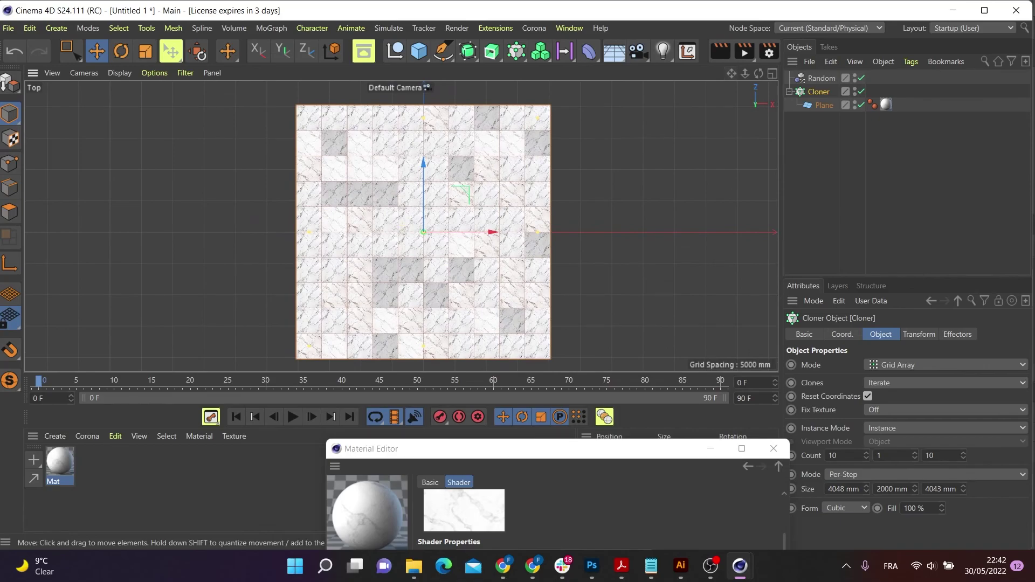